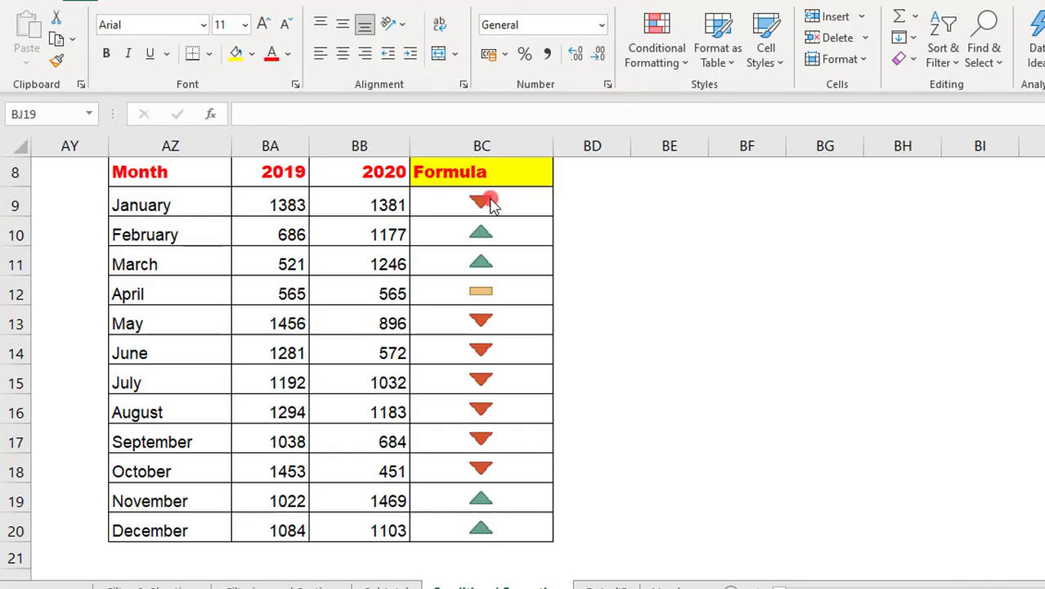
Clear the conditional formatting rules from the Formula column cells BC9:BC20 and delete their contents
{"action": "left_click_drag", "start_coordinate": [491, 205], "coordinate": [489, 235]}
{"action": "key", "text": "shift+Down"}
{"action": "key", "text": "shift+Down"}
{"action": "key", "text": "shift+Down"}
{"action": "key", "text": "shift+Down"}
{"action": "key", "text": "shift+Down"}
{"action": "key", "text": "shift+Down"}
{"action": "key", "text": "shift+Down"}
{"action": "key", "text": "shift+Down"}
{"action": "key", "text": "shift+Down"}
{"action": "key", "text": "shift+Down"}
{"action": "key", "text": "shift+Down"}
{"action": "key", "text": "shift+Down"}
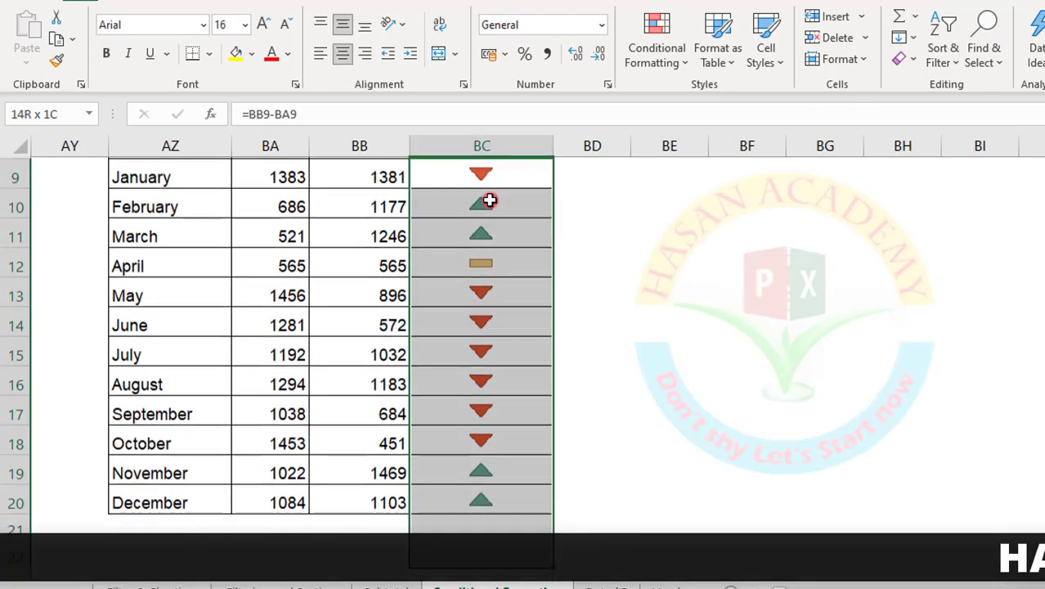
{"action": "key", "text": "shift+Up"}
{"action": "key", "text": "shift+Up"}
{"action": "key", "text": "shift+Up"}
{"action": "key", "text": "shift+Down"}
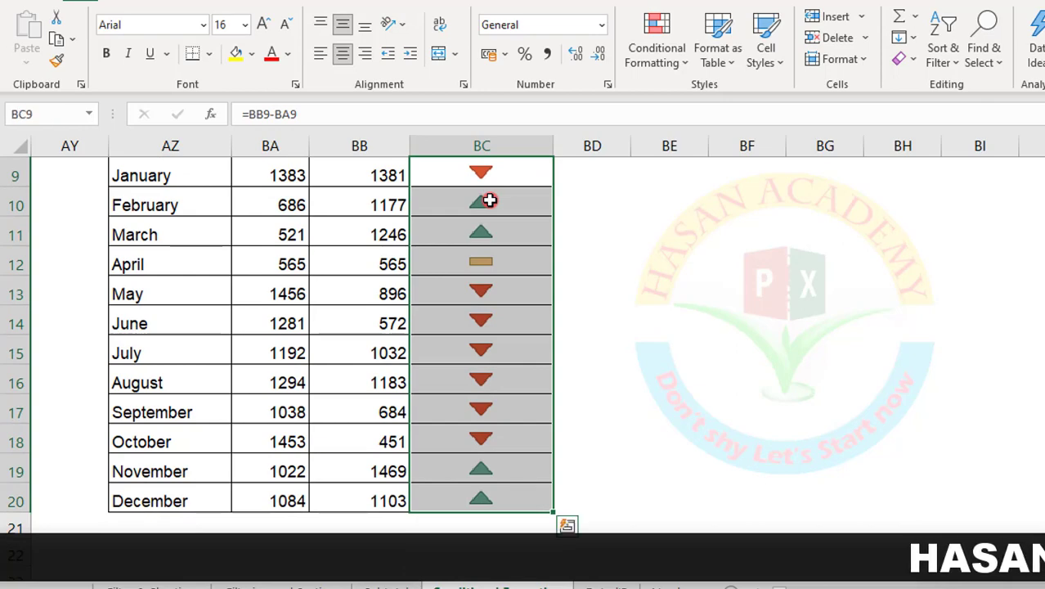
{"action": "left_click", "coordinate": [683, 59]}
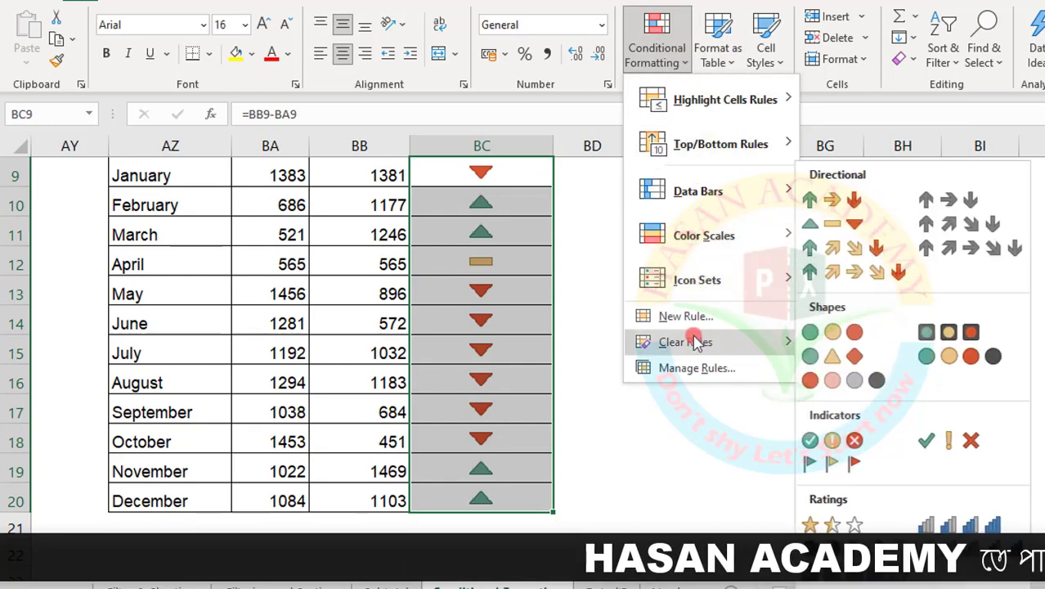
{"action": "mouse_move", "coordinate": [654, 342]}
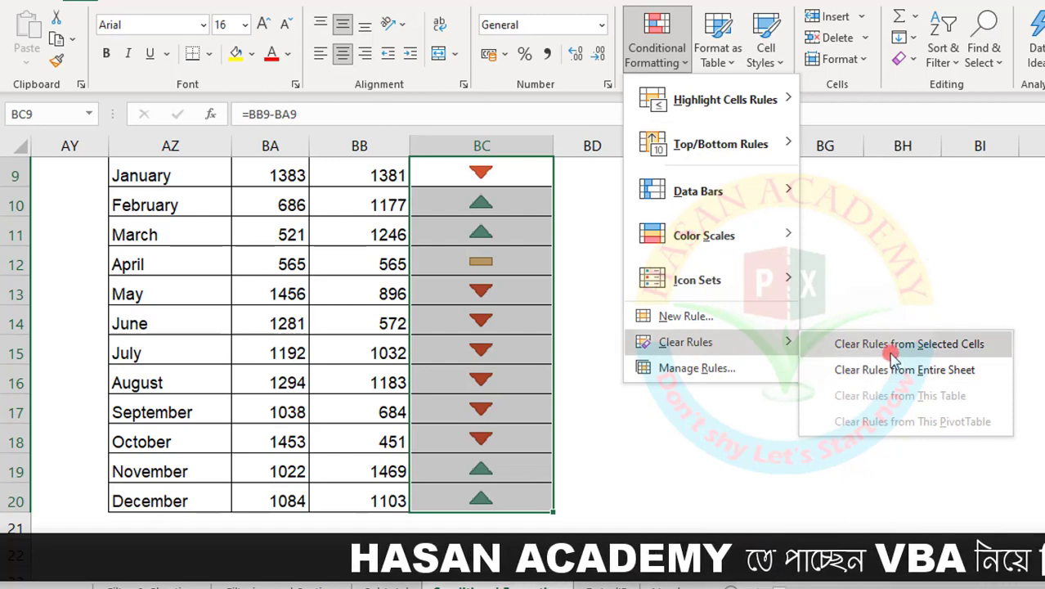
{"action": "left_click", "coordinate": [890, 349]}
{"action": "key", "text": "Delete"}
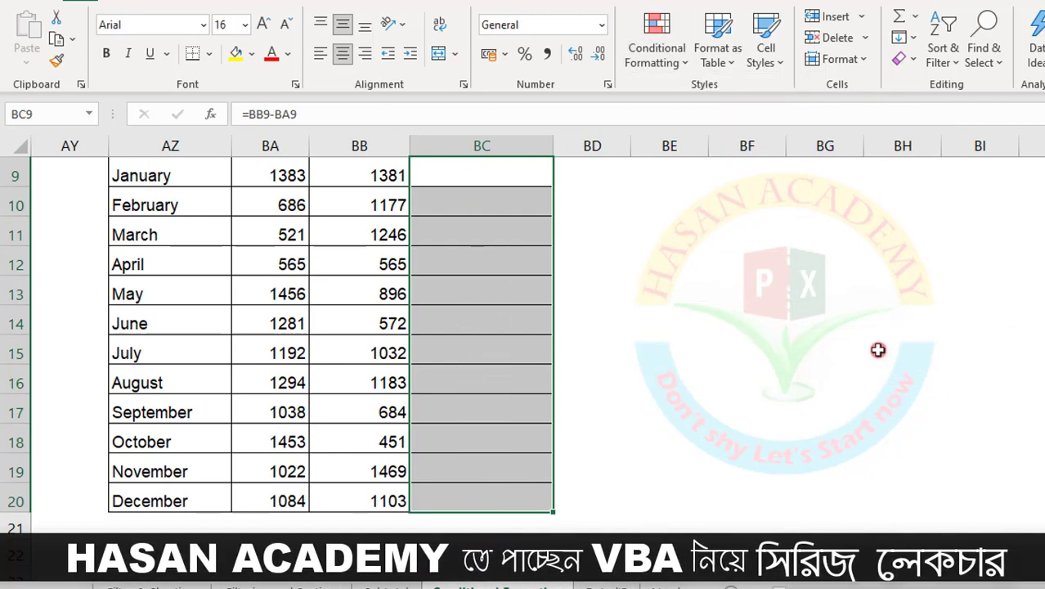
Enter =BB9-BA9 in cell BC9 and fill the formula down to BC20
{"action": "key", "text": "Up"}
{"action": "key", "text": "Down"}
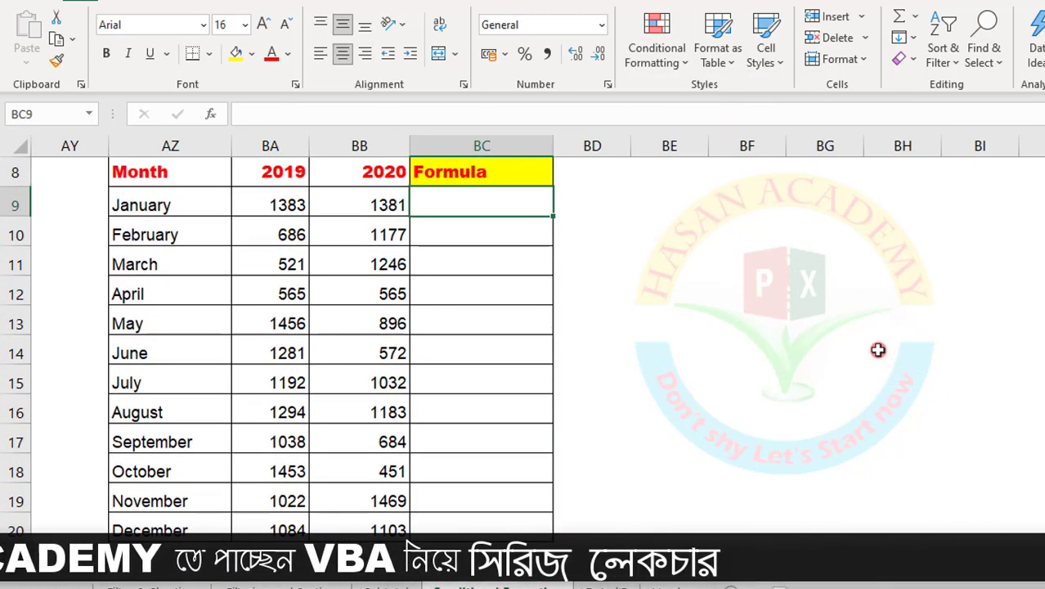
{"action": "type", "text": "="}
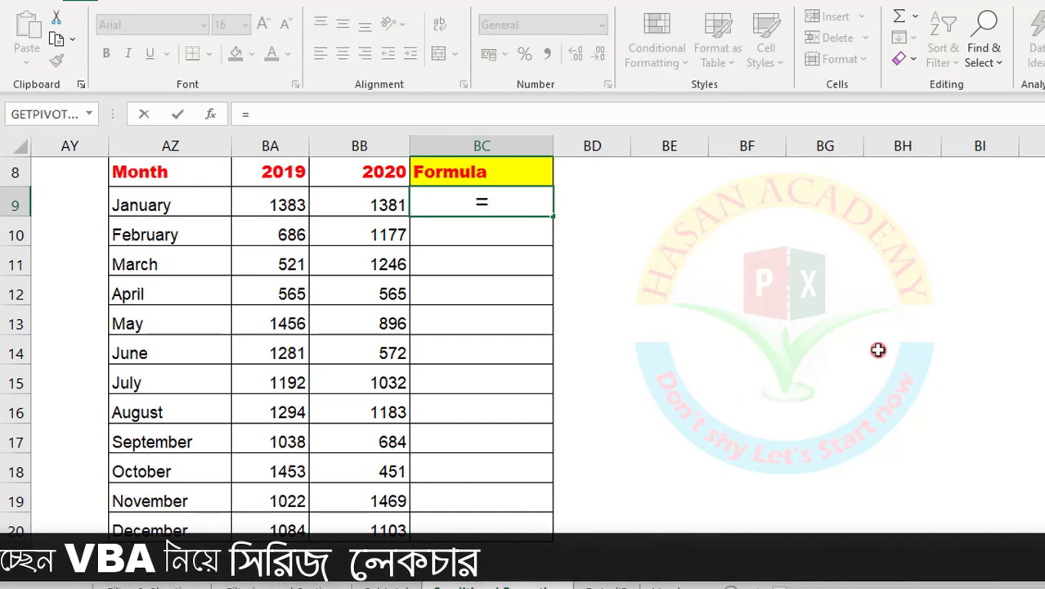
{"action": "left_click", "coordinate": [376, 199]}
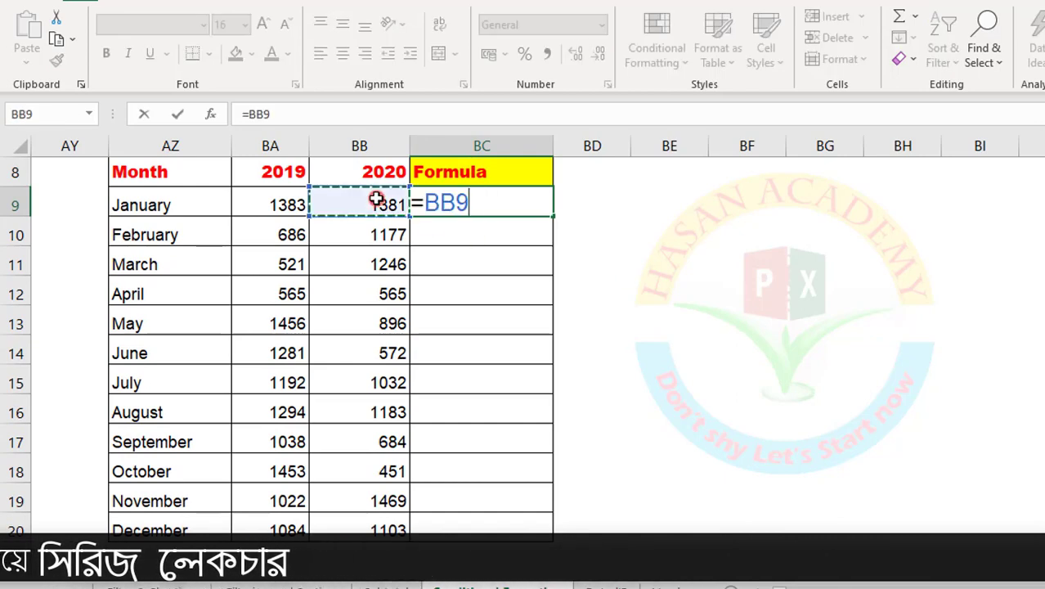
{"action": "type", "text": "-"}
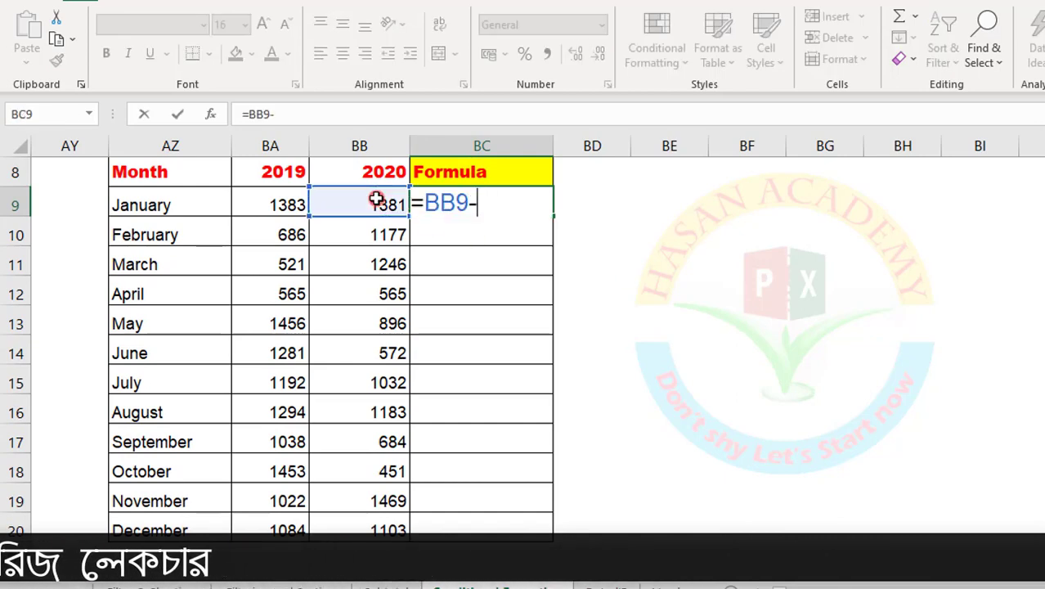
{"action": "left_click", "coordinate": [285, 201]}
{"action": "key", "text": "Return"}
{"action": "key", "text": "Up"}
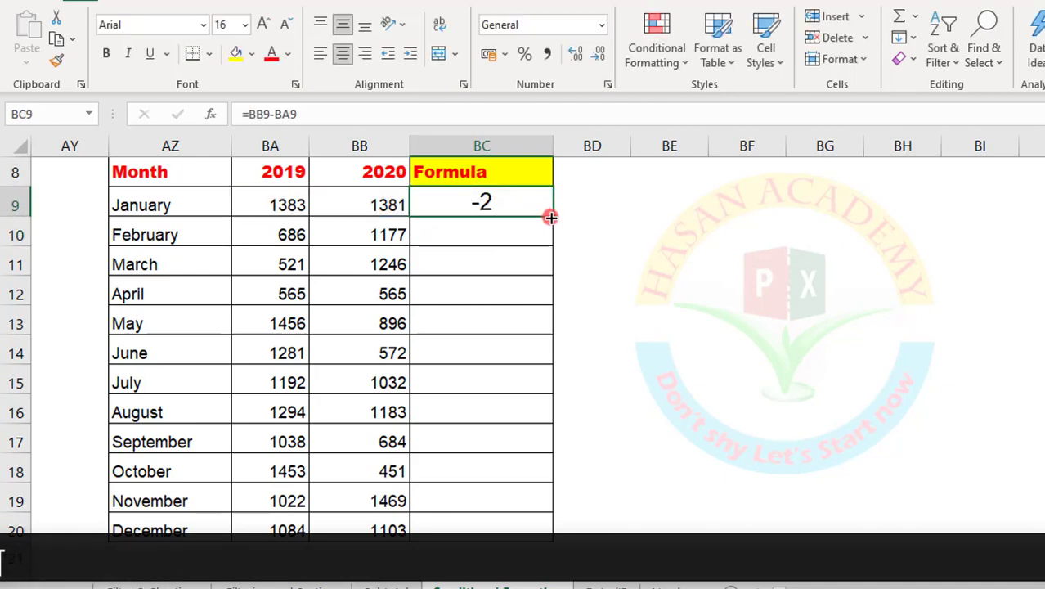
{"action": "left_click_drag", "start_coordinate": [551, 217], "coordinate": [509, 542]}
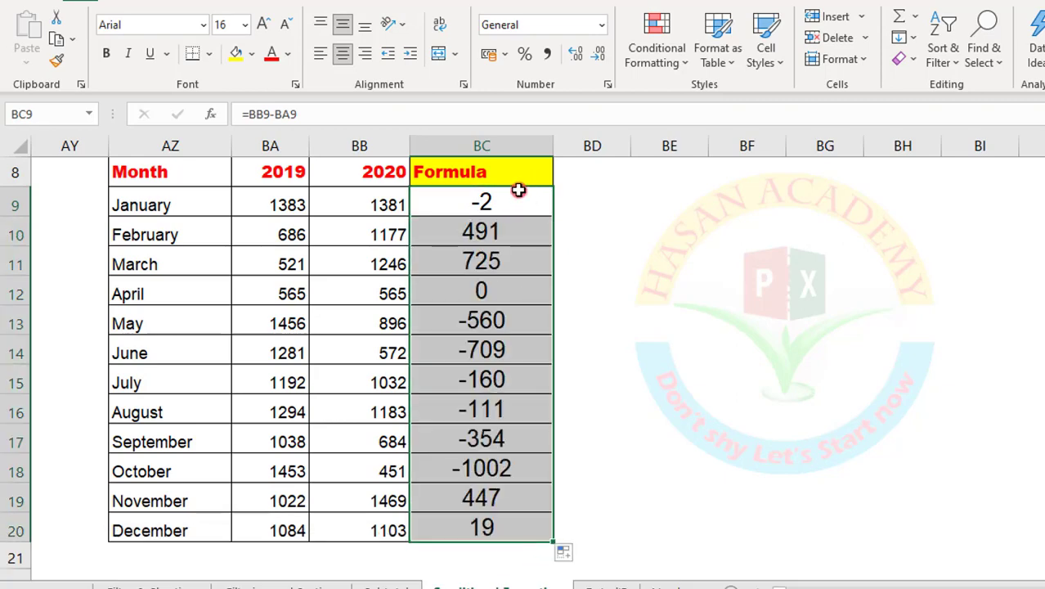
Examine the 2020 minus 2019 difference formulas down the Formula column, from January to November
{"action": "left_click", "coordinate": [506, 196]}
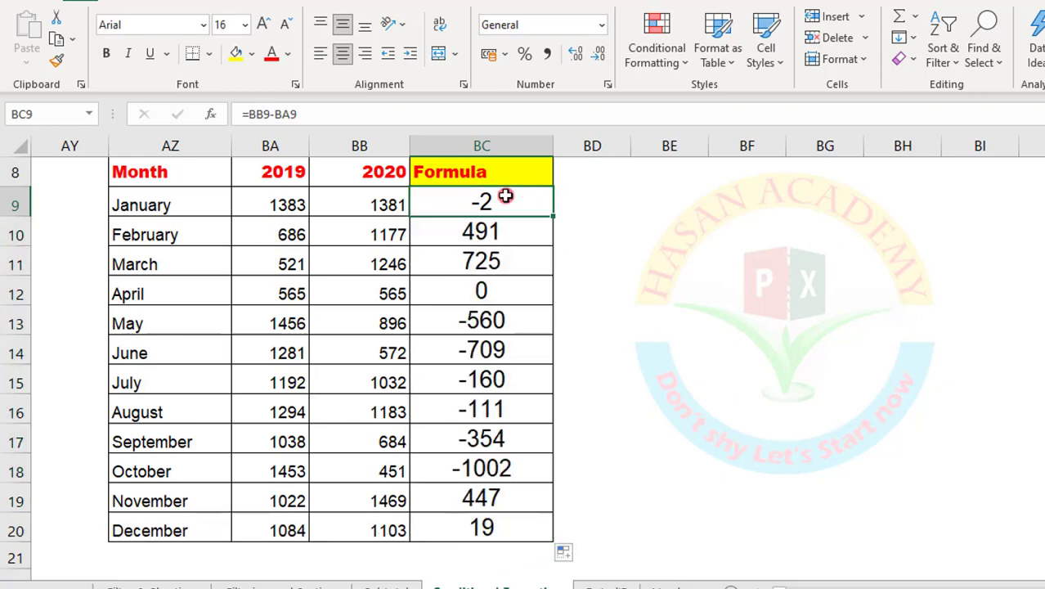
{"action": "key", "text": "Down"}
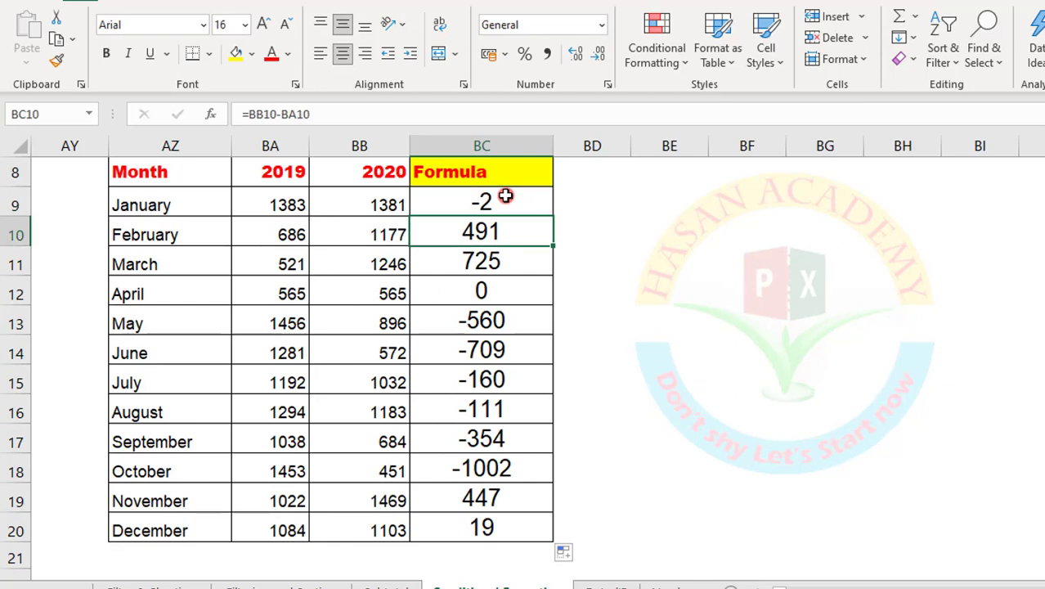
{"action": "key", "text": "Down"}
{"action": "key", "text": "Down"}
{"action": "key", "text": "Down"}
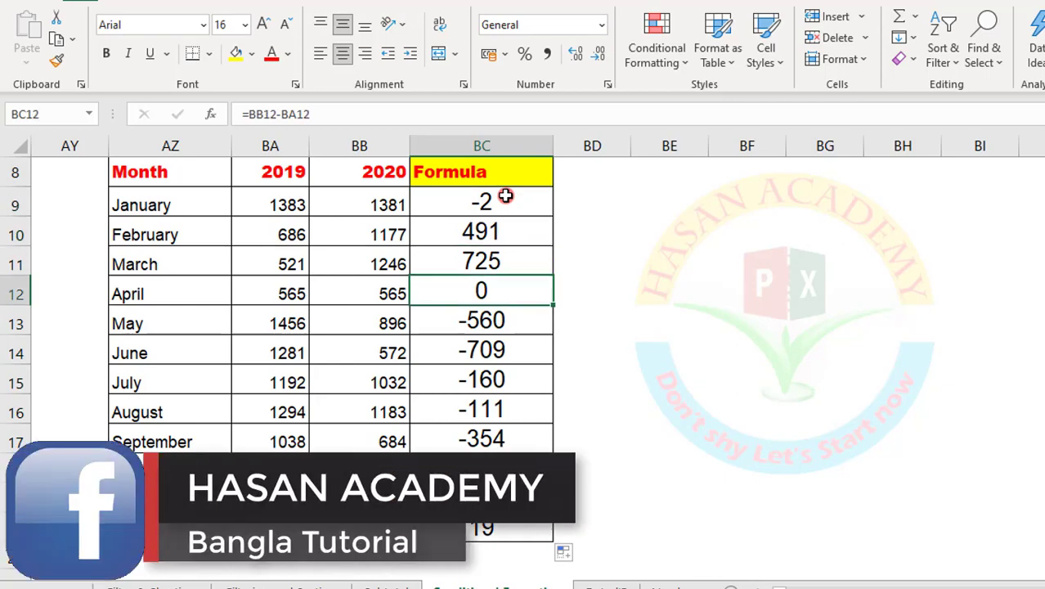
{"action": "key", "text": "Up"}
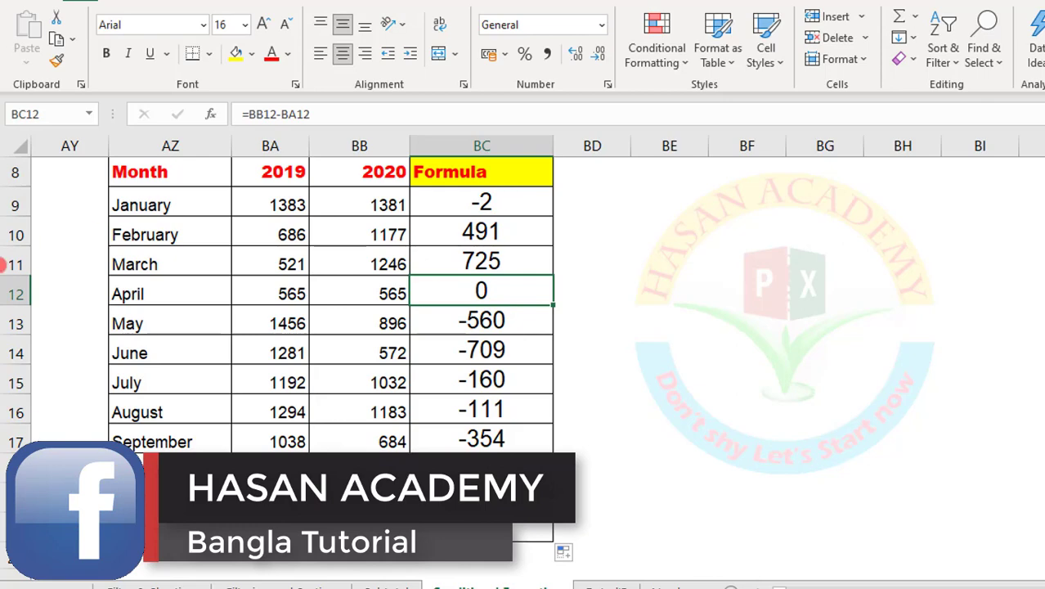
{"action": "key", "text": "Down"}
{"action": "key", "text": "Down"}
{"action": "key", "text": "Down"}
{"action": "key", "text": "Down"}
{"action": "key", "text": "Down"}
{"action": "key", "text": "Down"}
{"action": "key", "text": "Down"}
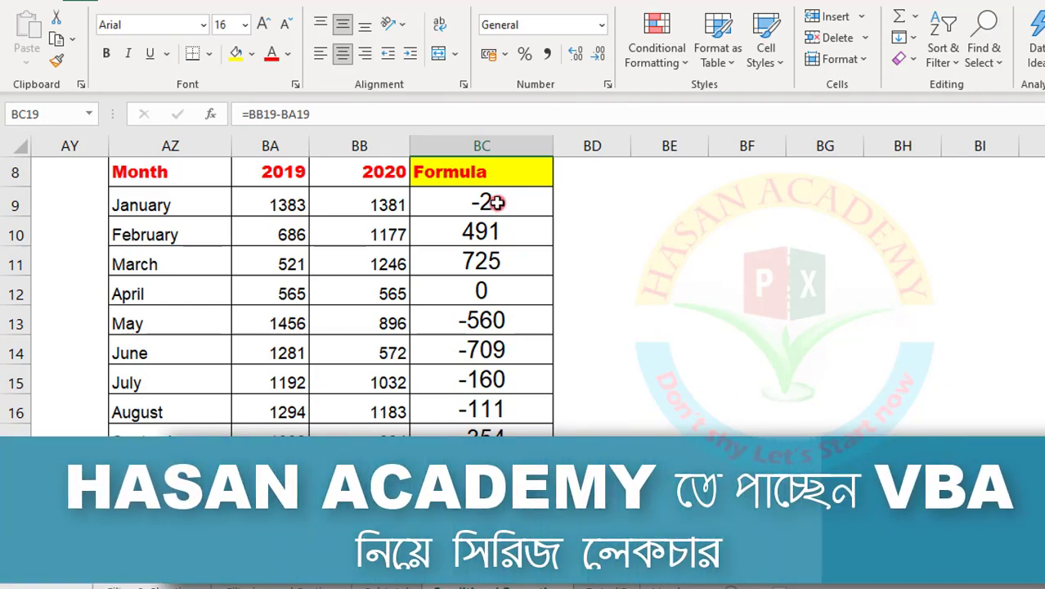
Apply the directional icon set of green triangle, yellow dash and red triangle to the differences in BC9:BC20
{"action": "left_click", "coordinate": [497, 202]}
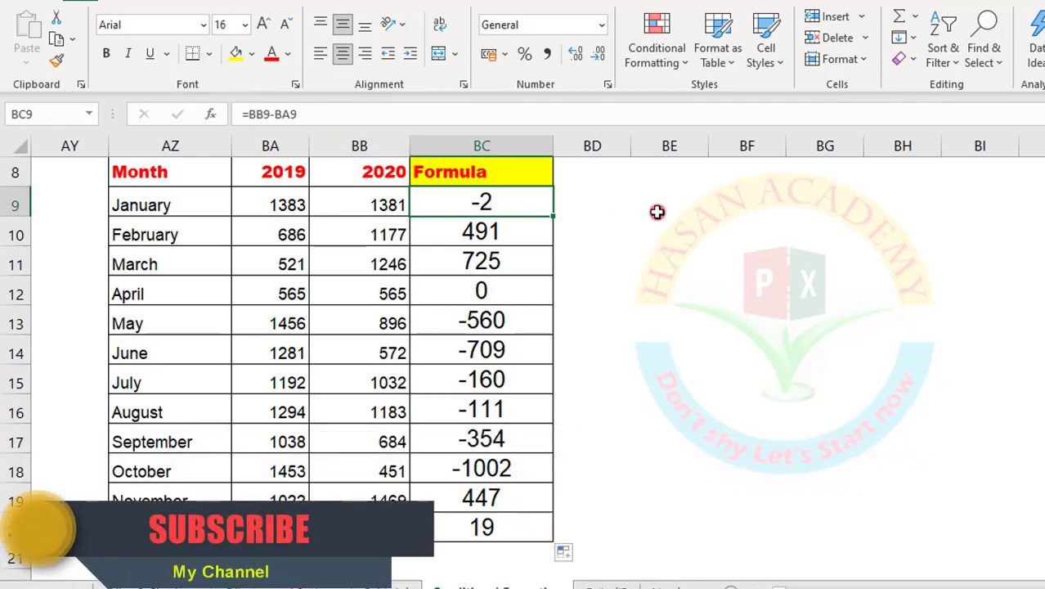
{"action": "key", "text": "shift+Down"}
{"action": "key", "text": "shift+Down"}
{"action": "key", "text": "shift+Down"}
{"action": "key", "text": "shift+Down"}
{"action": "key", "text": "shift+Down"}
{"action": "key", "text": "shift+Down"}
{"action": "key", "text": "shift+Down"}
{"action": "key", "text": "shift+Down"}
{"action": "key", "text": "shift+Down"}
{"action": "key", "text": "shift+Down"}
{"action": "key", "text": "shift+Down"}
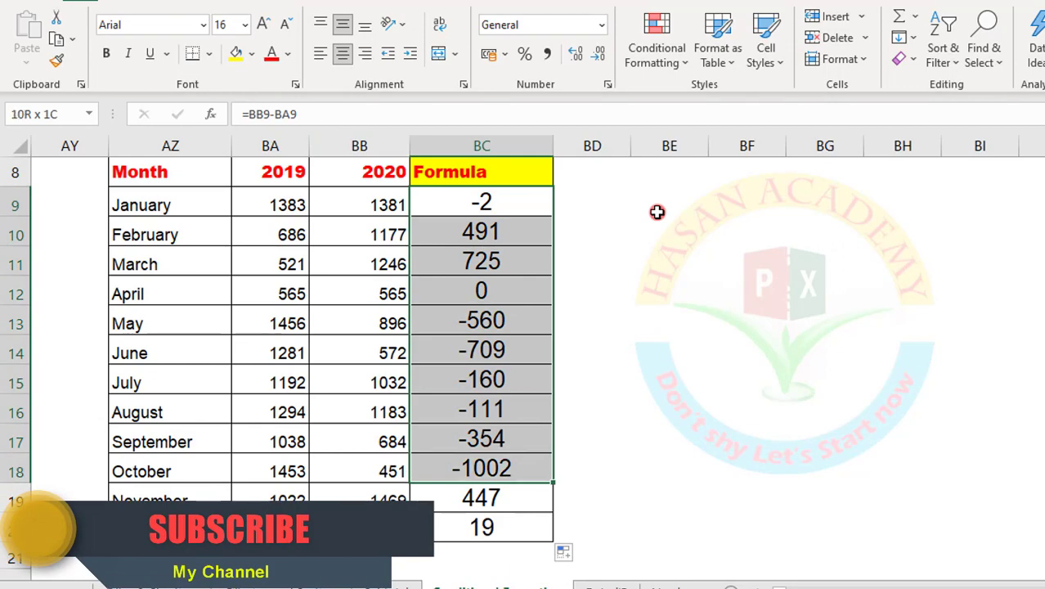
{"action": "left_click", "coordinate": [681, 56]}
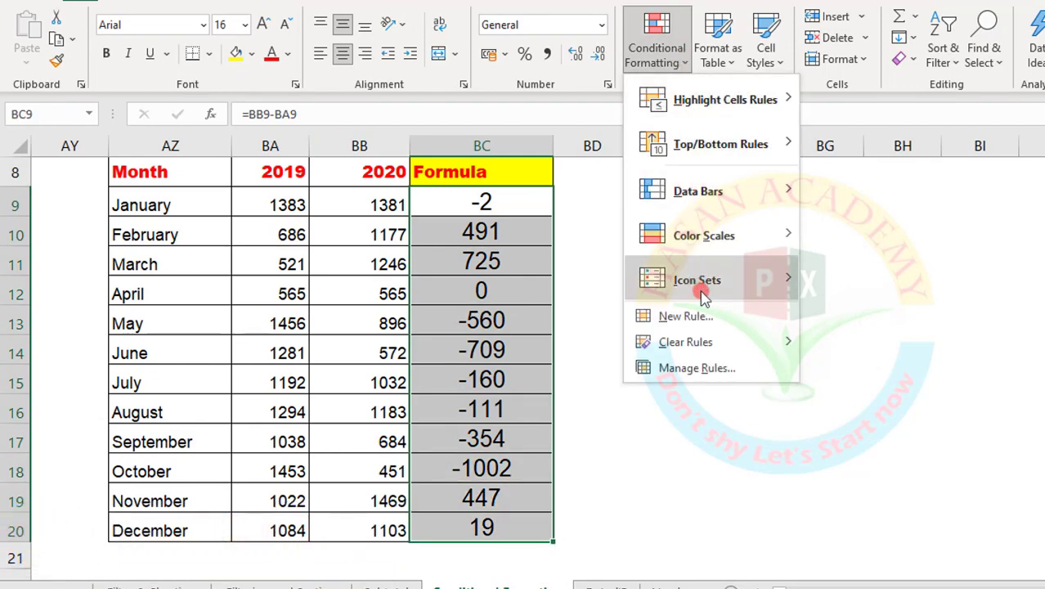
{"action": "mouse_move", "coordinate": [701, 296]}
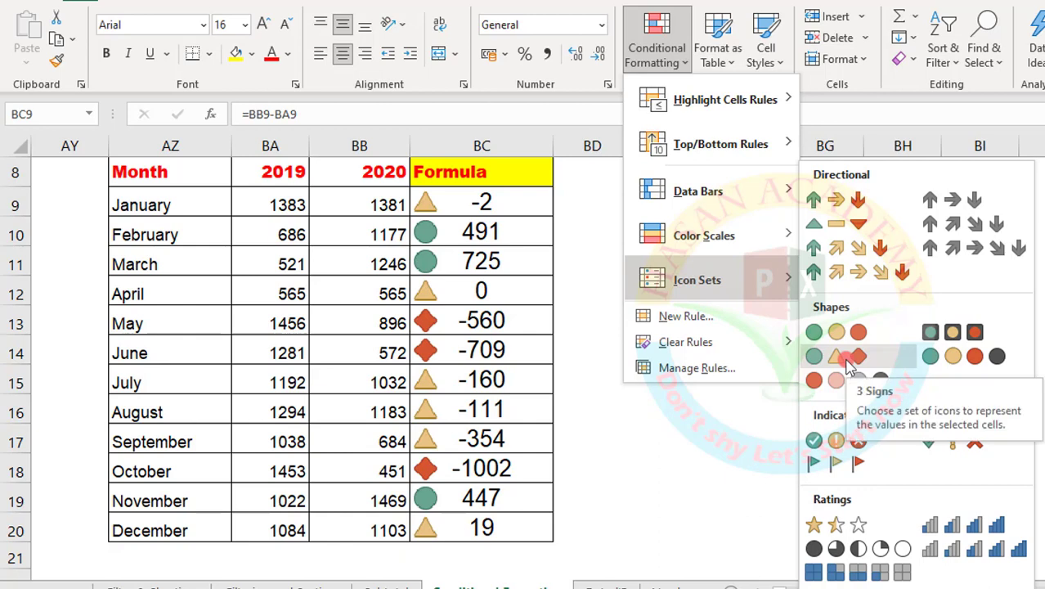
{"action": "left_click", "coordinate": [842, 227]}
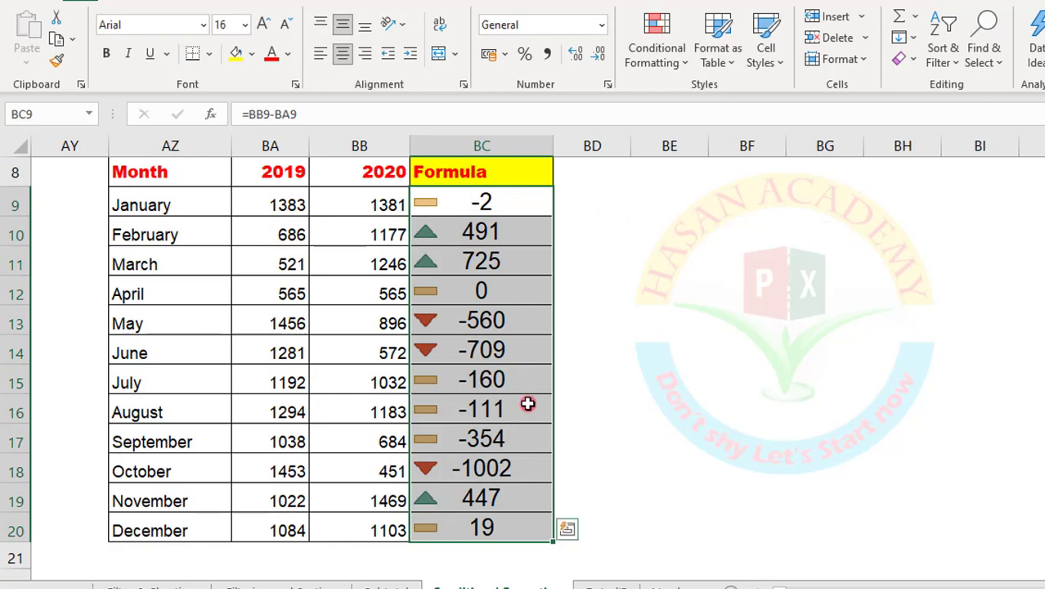
{"action": "left_click", "coordinate": [768, 376]}
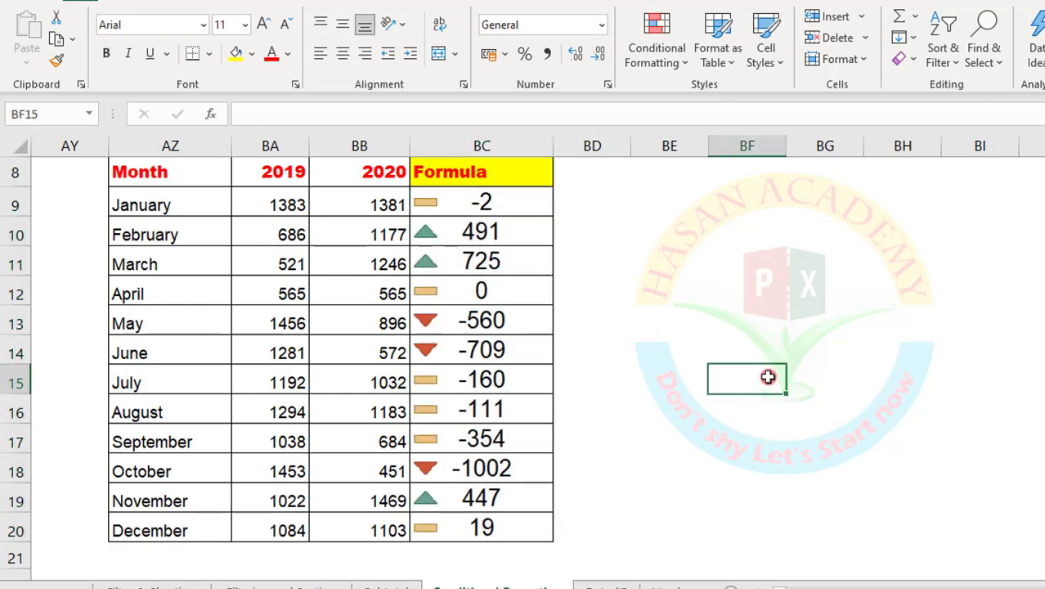
Edit the icon set rule on BC9:BC20 to use Show Icon Only and apply the change
{"action": "left_click", "coordinate": [476, 211]}
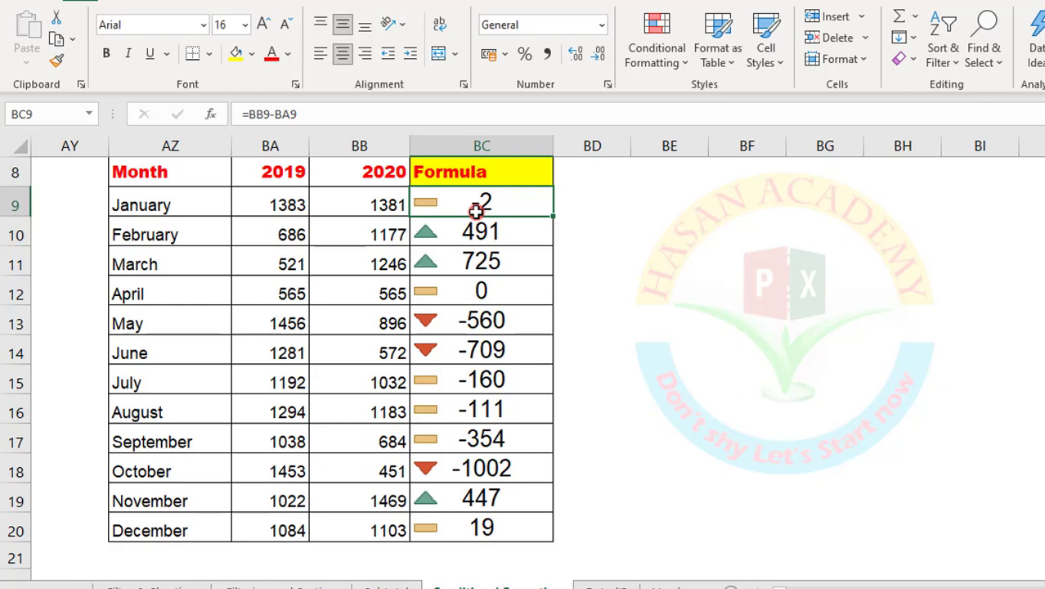
{"action": "key", "text": "shift+Down"}
{"action": "key", "text": "shift+Down"}
{"action": "key", "text": "shift+Down"}
{"action": "key", "text": "shift+Down"}
{"action": "key", "text": "shift+Down"}
{"action": "key", "text": "shift+Down"}
{"action": "key", "text": "shift+Down"}
{"action": "key", "text": "shift+Down"}
{"action": "key", "text": "shift+Down"}
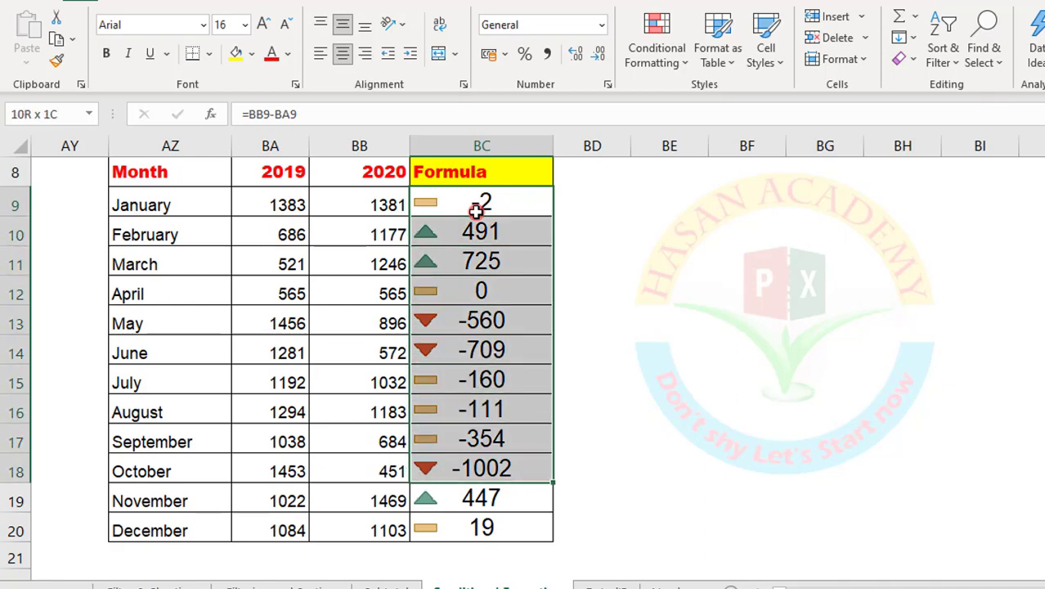
{"action": "key", "text": "shift+Down"}
{"action": "key", "text": "shift+Down"}
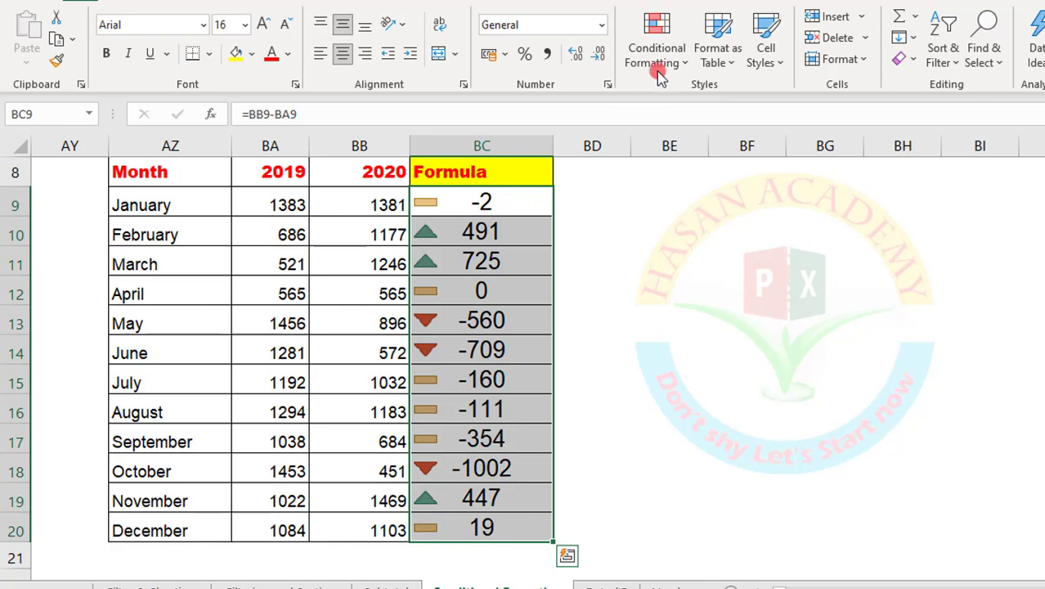
{"action": "left_click", "coordinate": [657, 62]}
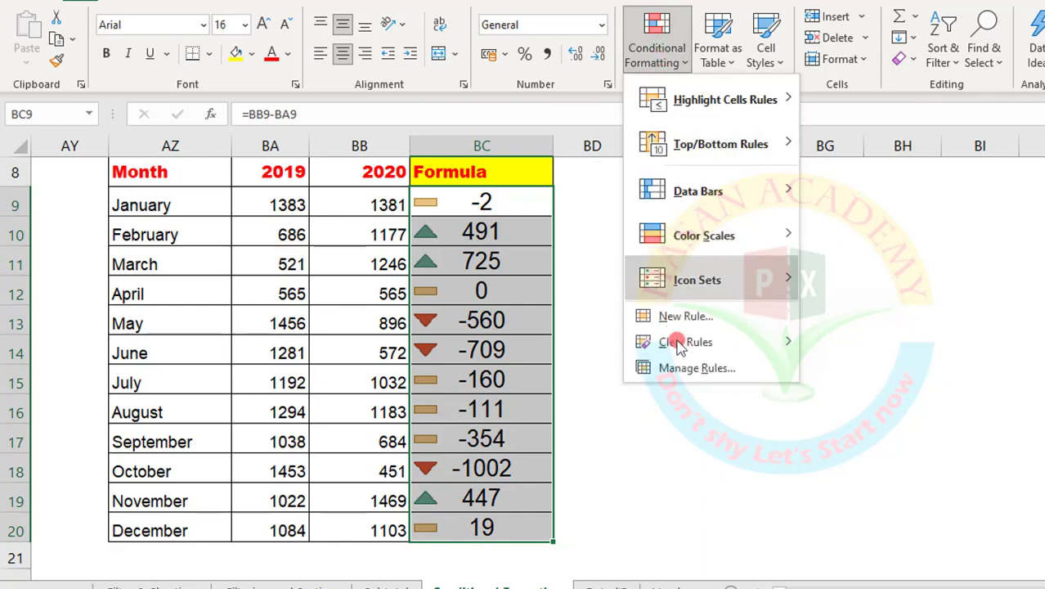
{"action": "left_click", "coordinate": [679, 367]}
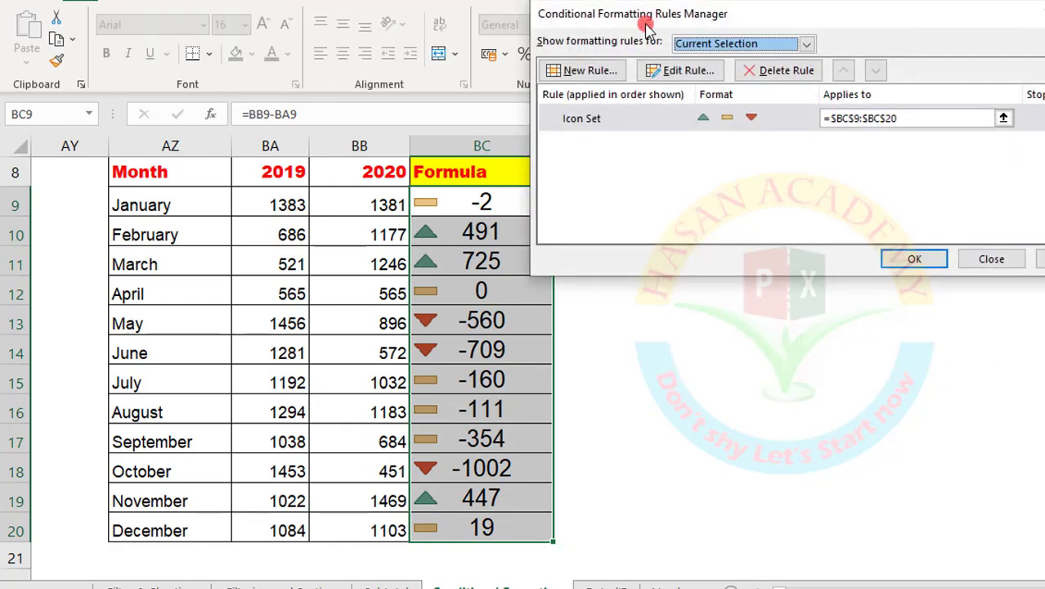
{"action": "left_click", "coordinate": [664, 71]}
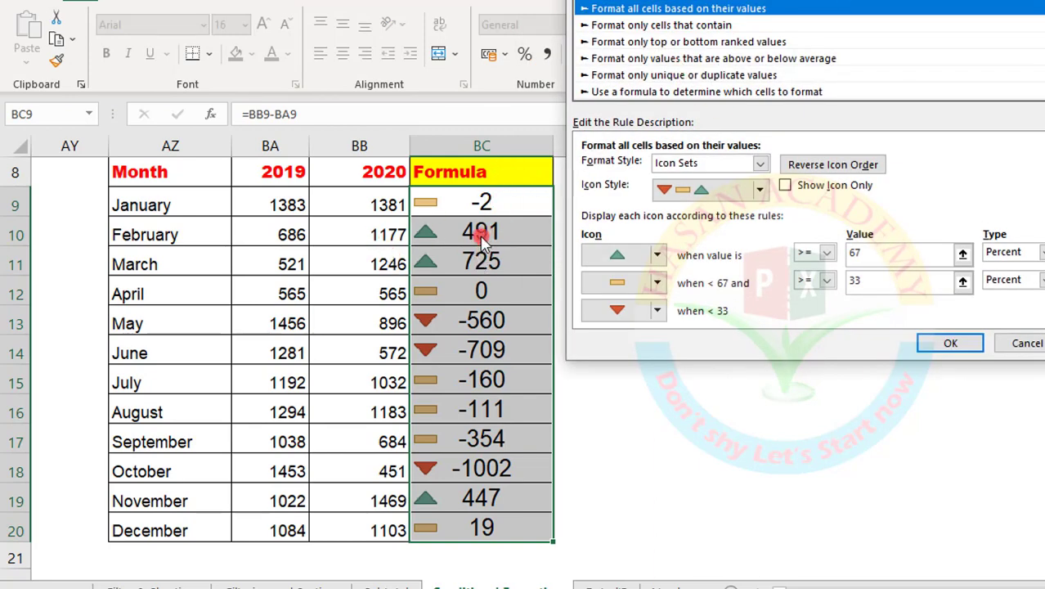
{"action": "left_click", "coordinate": [786, 187]}
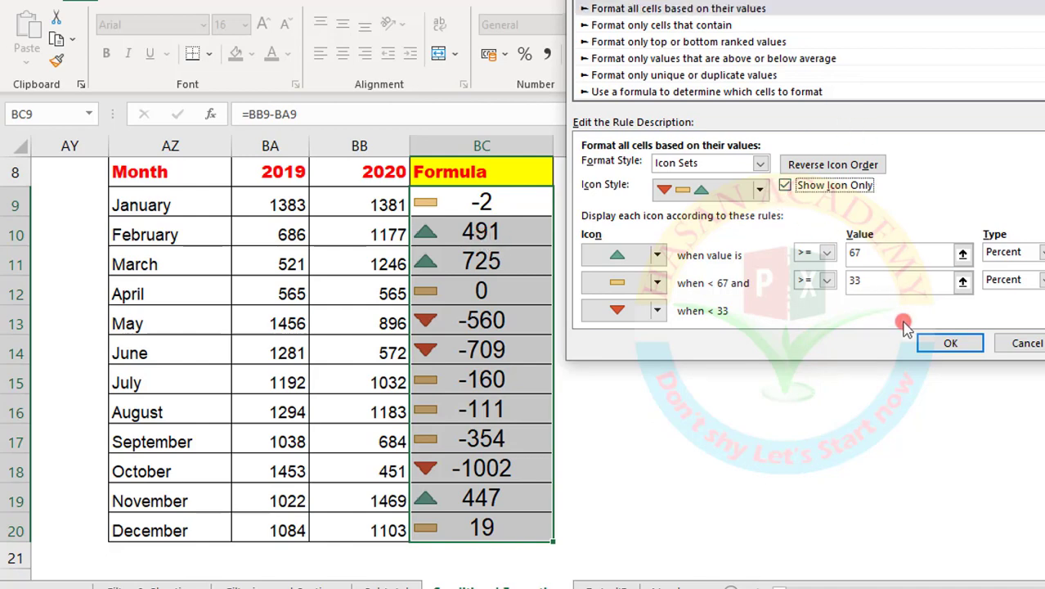
{"action": "left_click", "coordinate": [946, 344]}
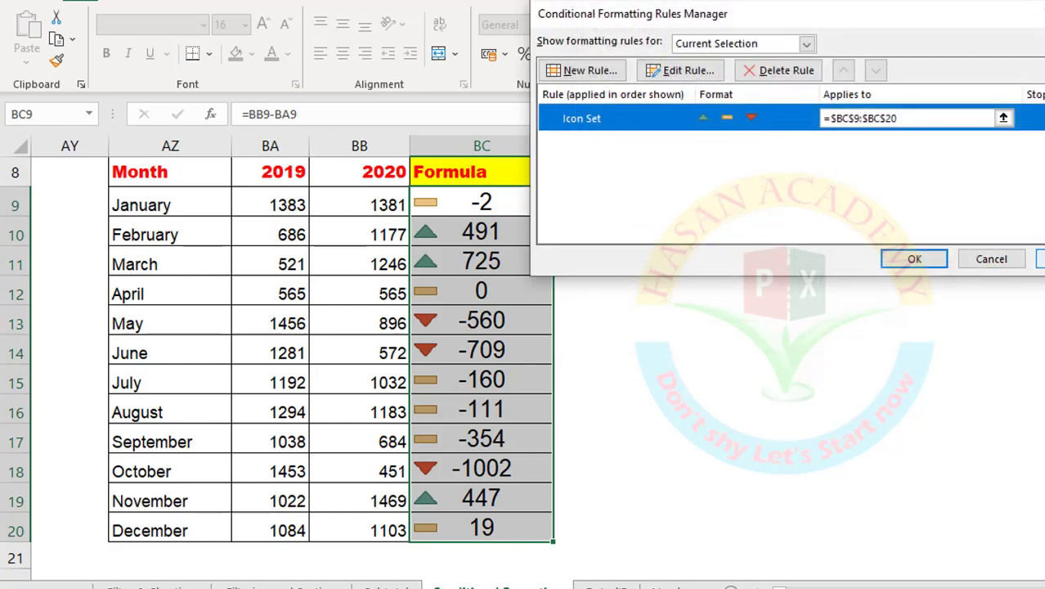
{"action": "left_click", "coordinate": [939, 259]}
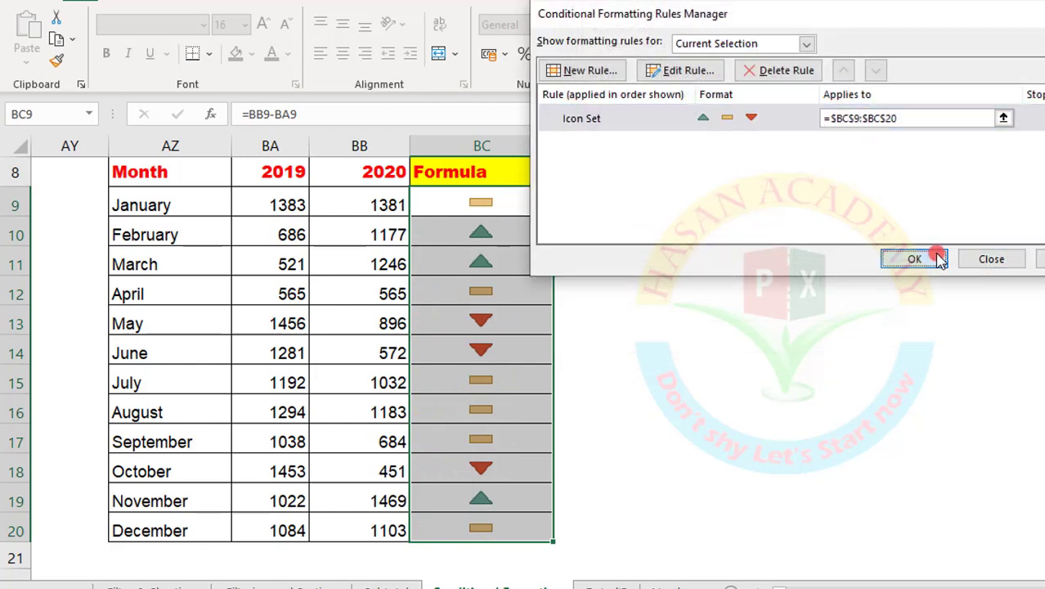
Compare the icons in the Formula column with the 2019 and 2020 values for January to March
{"action": "left_click", "coordinate": [482, 199]}
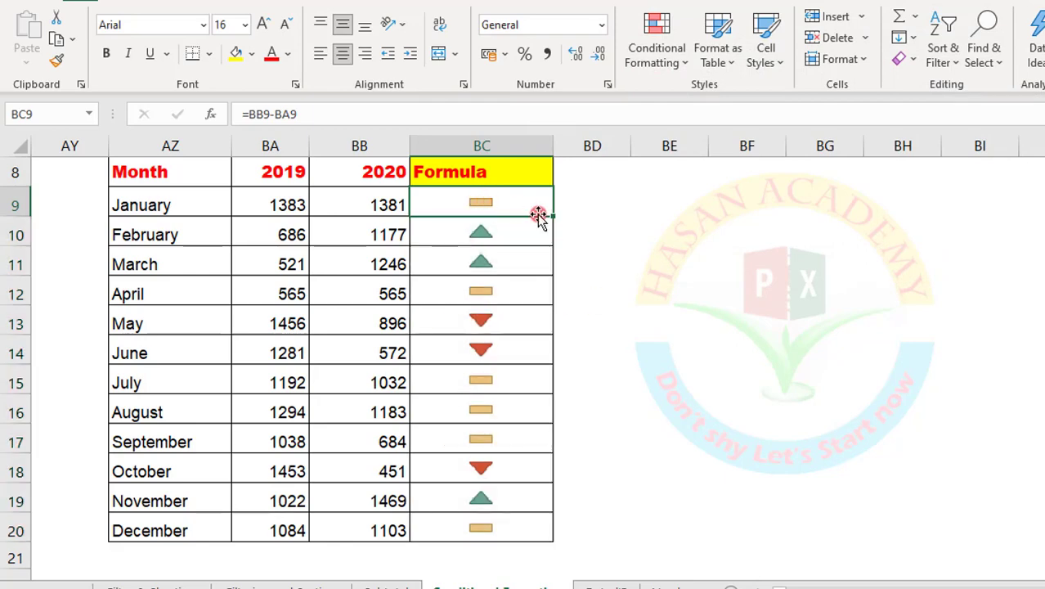
{"action": "key", "text": "Up"}
{"action": "key", "text": "Down"}
{"action": "key", "text": "Left"}
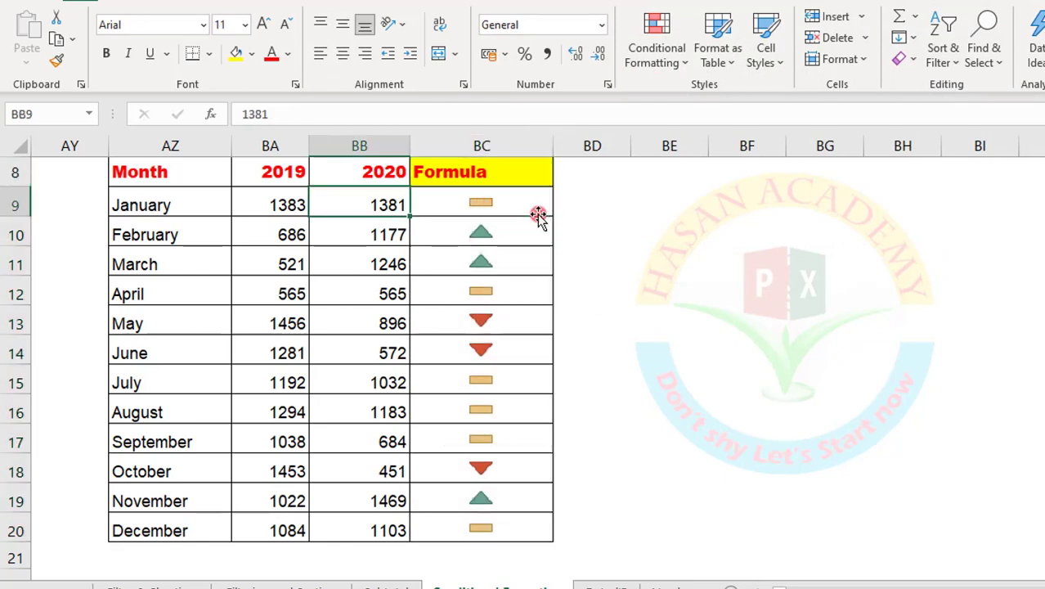
{"action": "key", "text": "Right"}
{"action": "key", "text": "Right"}
{"action": "key", "text": "Left"}
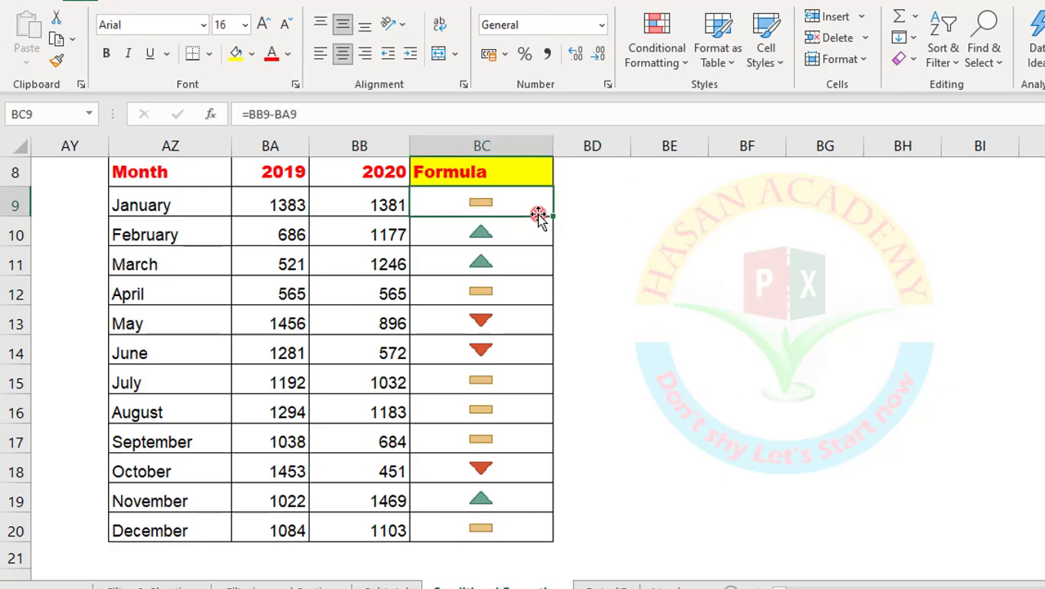
{"action": "key", "text": "Down"}
{"action": "key", "text": "Down"}
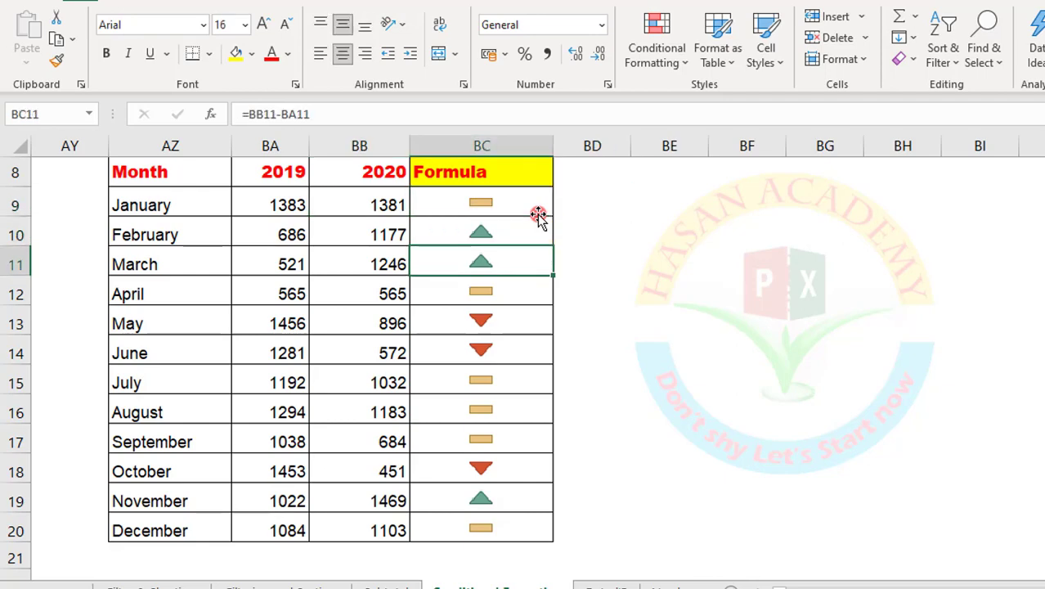
{"action": "key", "text": "Up"}
{"action": "key", "text": "Up"}
{"action": "key", "text": "Left"}
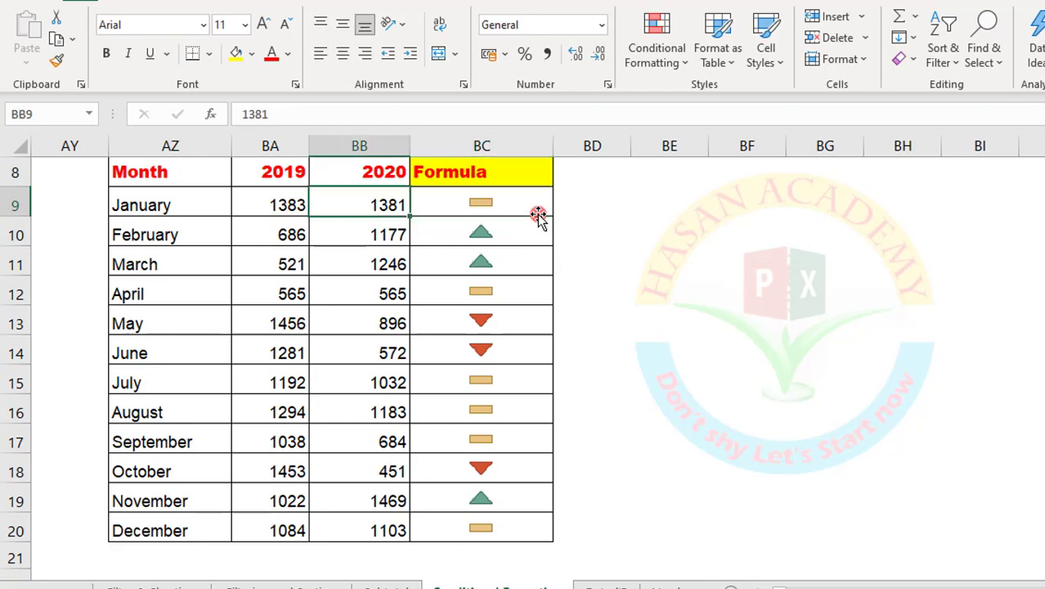
{"action": "key", "text": "Right"}
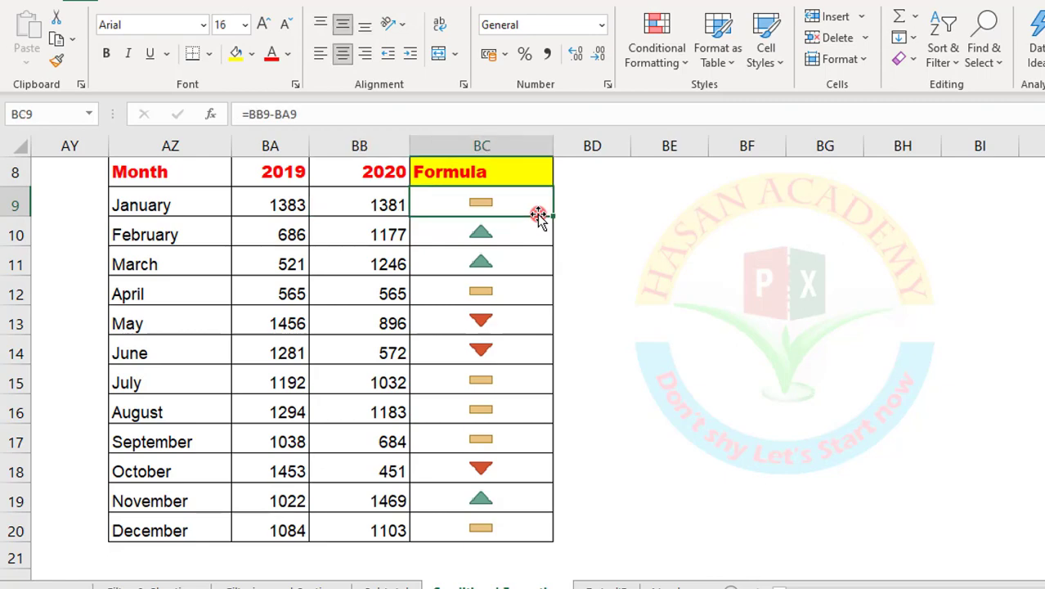
{"action": "key", "text": "shift+Down"}
{"action": "key", "text": "shift+Down"}
{"action": "key", "text": "shift+Down"}
{"action": "key", "text": "shift+Down"}
{"action": "key", "text": "shift+Down"}
{"action": "key", "text": "shift+Down"}
{"action": "key", "text": "shift+Down"}
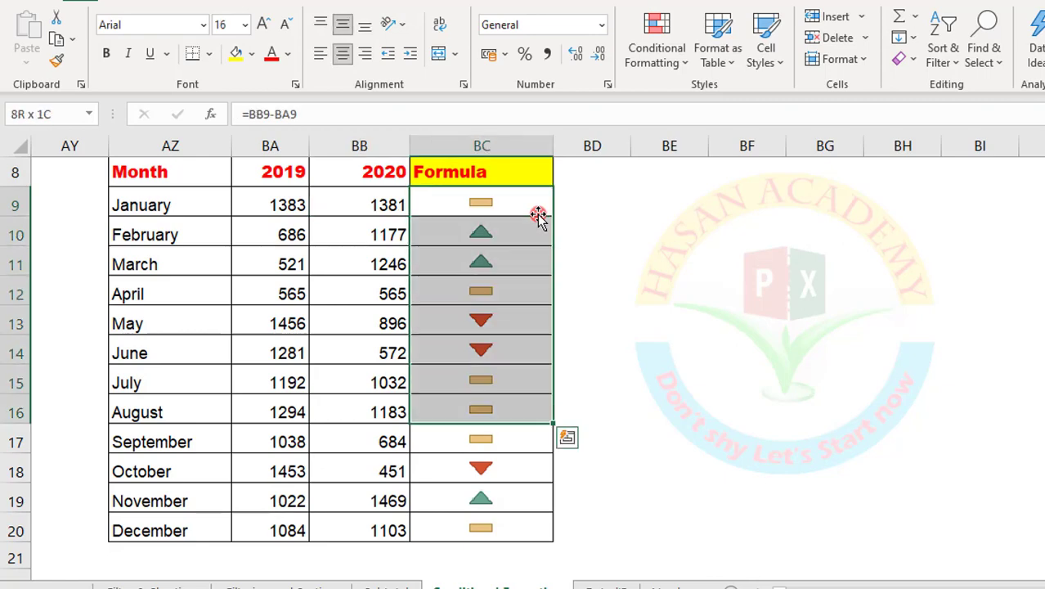
{"action": "key", "text": "Right"}
{"action": "key", "text": "Left"}
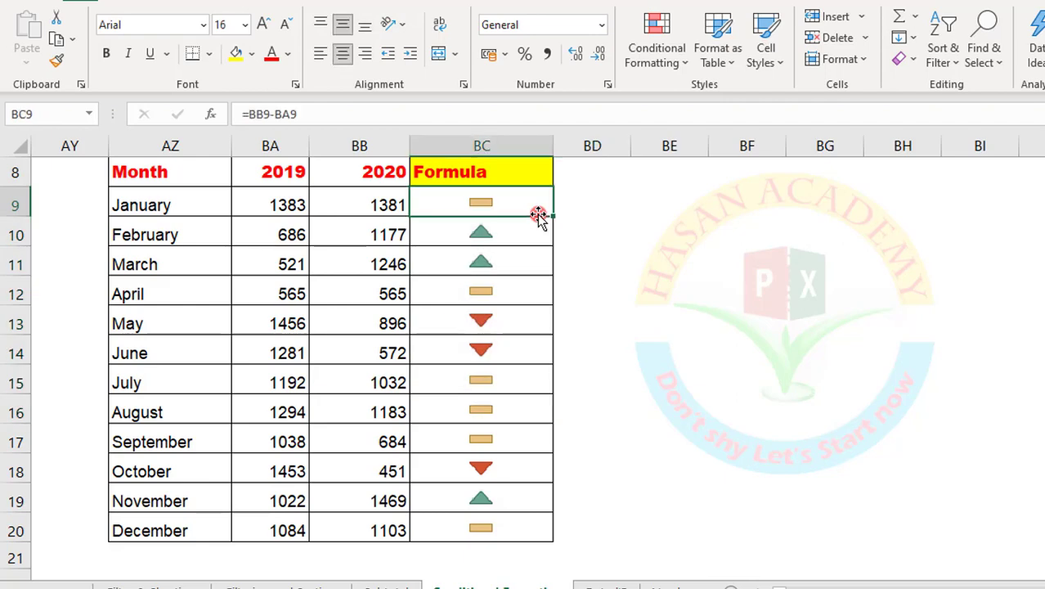
{"action": "key", "text": "Left"}
{"action": "key", "text": "Right"}
Edit the icon set rule on BC9:BC20, setting the type of both thresholds to Number
{"action": "key", "text": "shift+Down"}
{"action": "key", "text": "ctrl+shift+Down"}
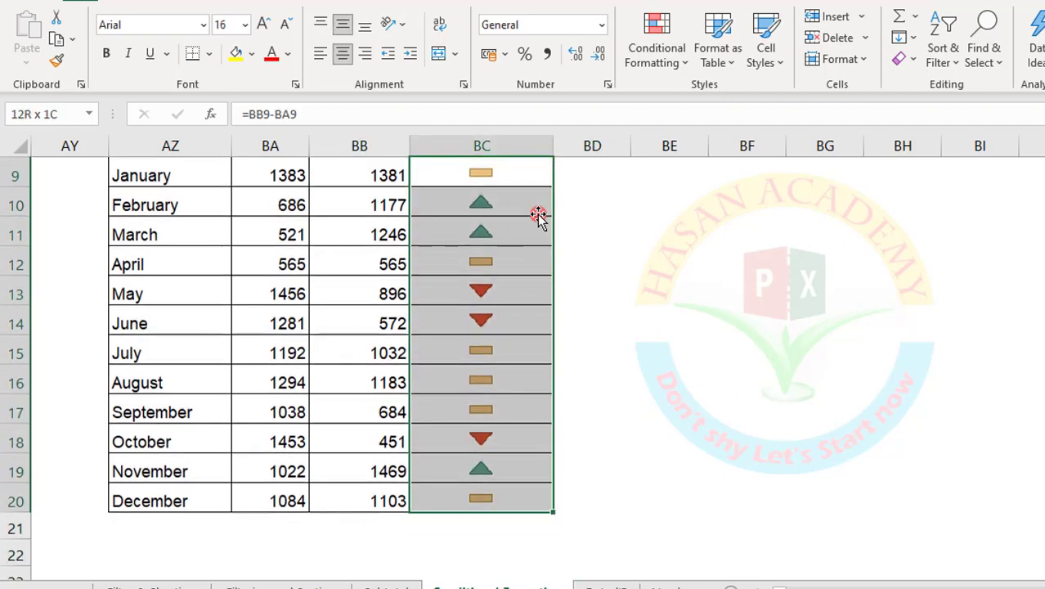
{"action": "left_click", "coordinate": [659, 59]}
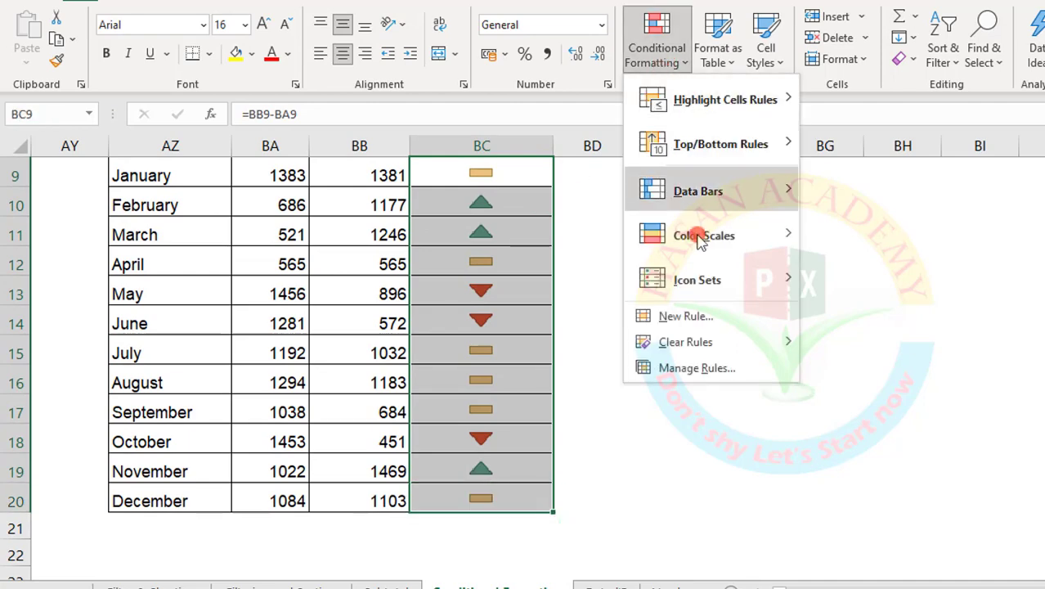
{"action": "left_click", "coordinate": [695, 371]}
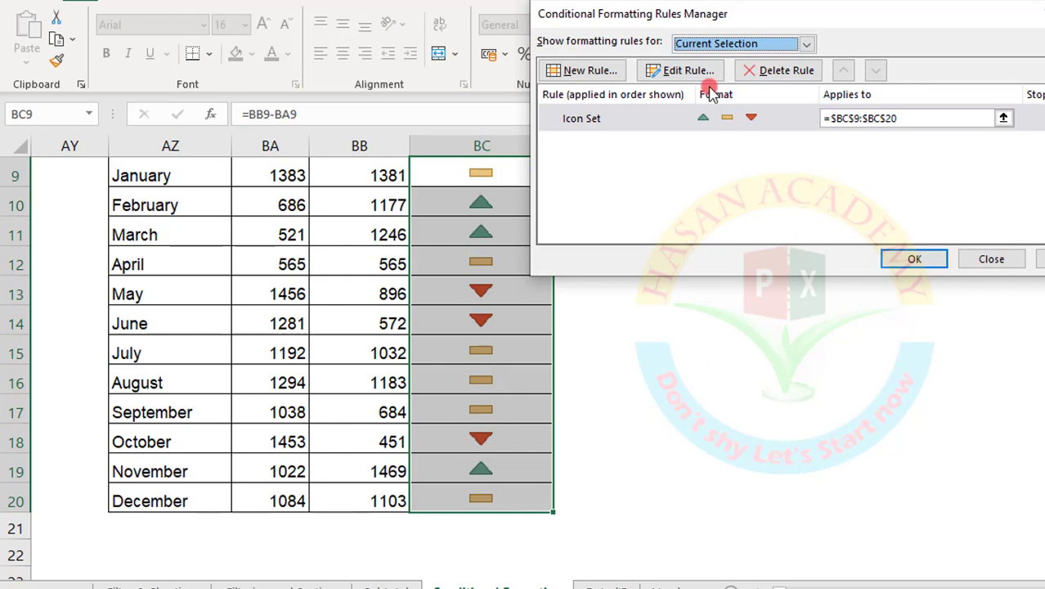
{"action": "left_click", "coordinate": [693, 71]}
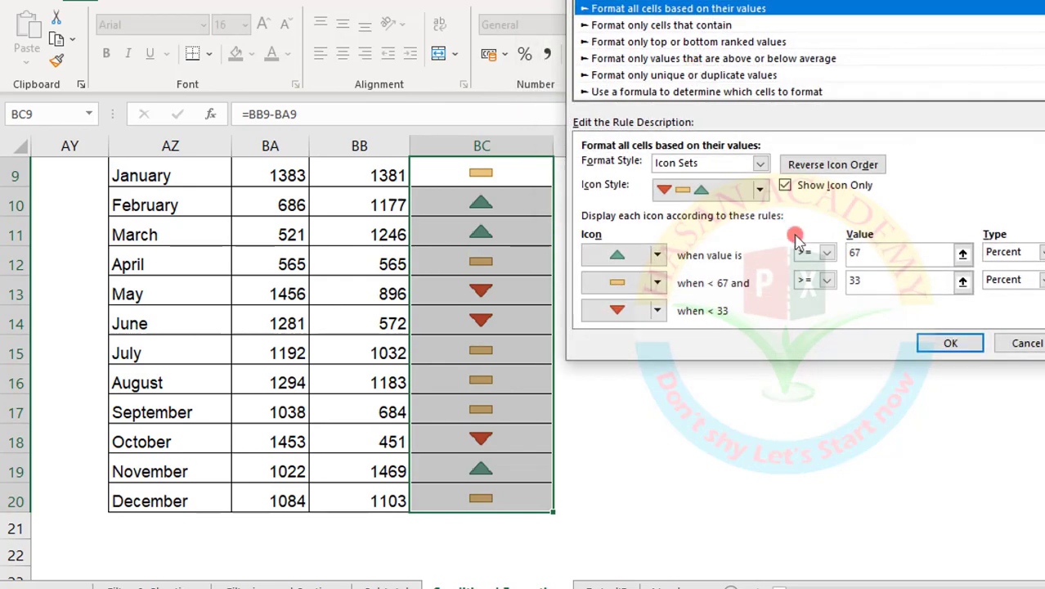
{"action": "left_click", "coordinate": [1039, 253]}
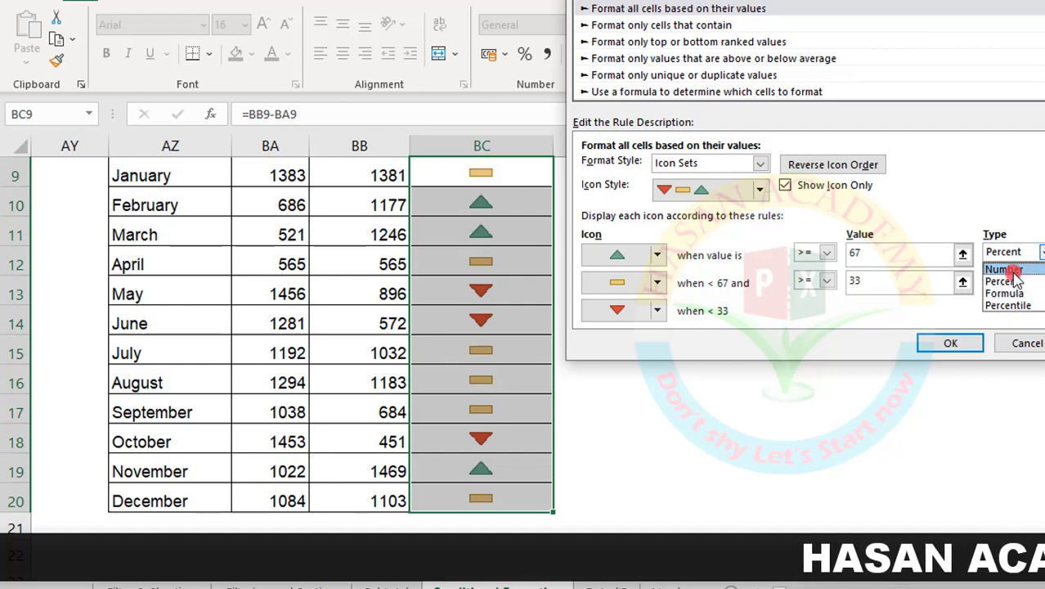
{"action": "left_click", "coordinate": [1004, 269]}
{"action": "left_click", "coordinate": [1042, 280]}
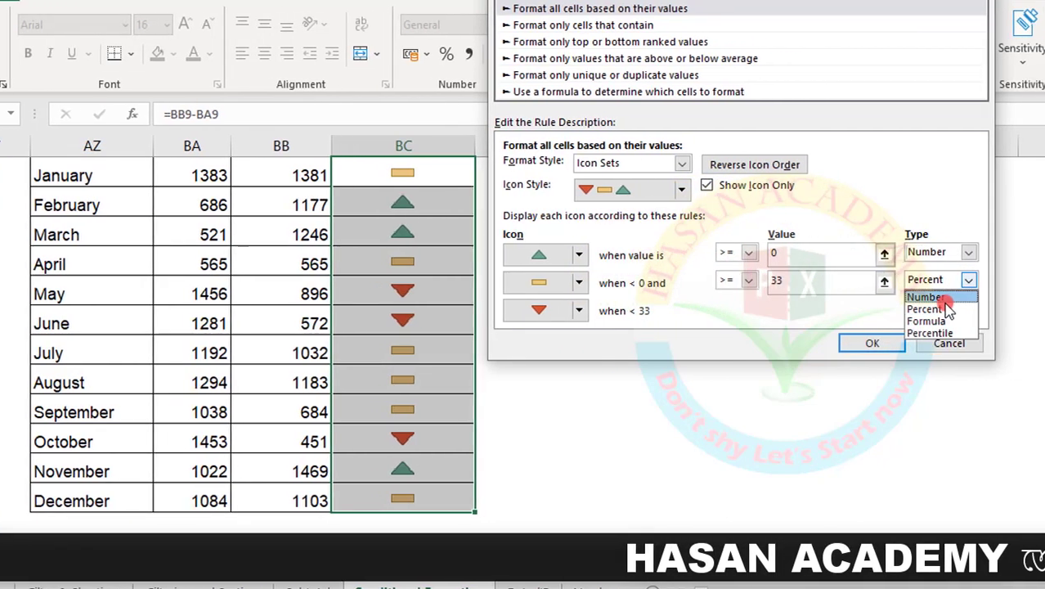
{"action": "left_click", "coordinate": [1004, 296]}
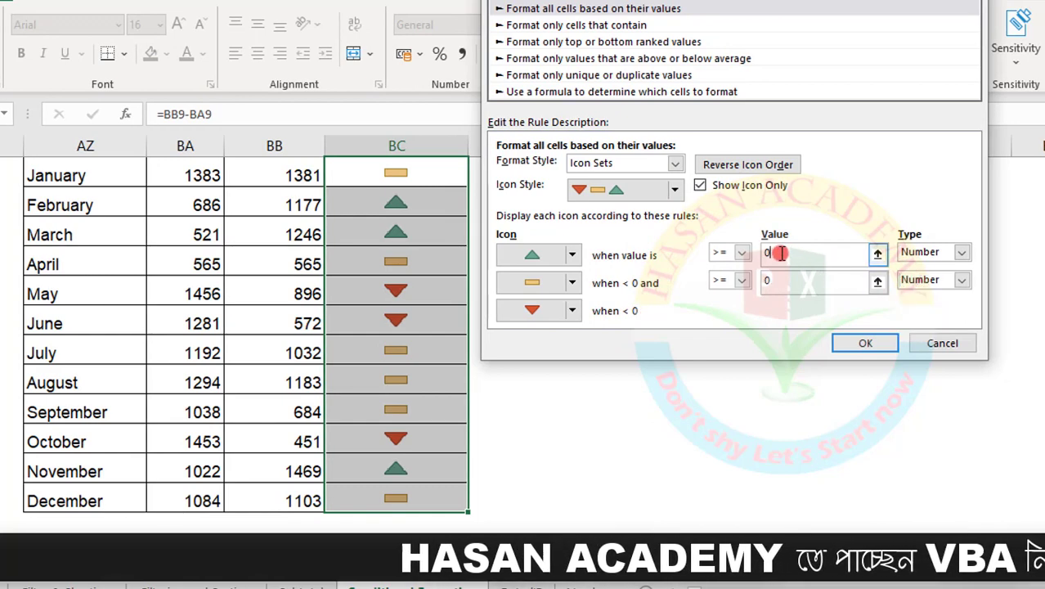
{"action": "left_click", "coordinate": [781, 253]}
{"action": "key", "text": "BackSpace"}
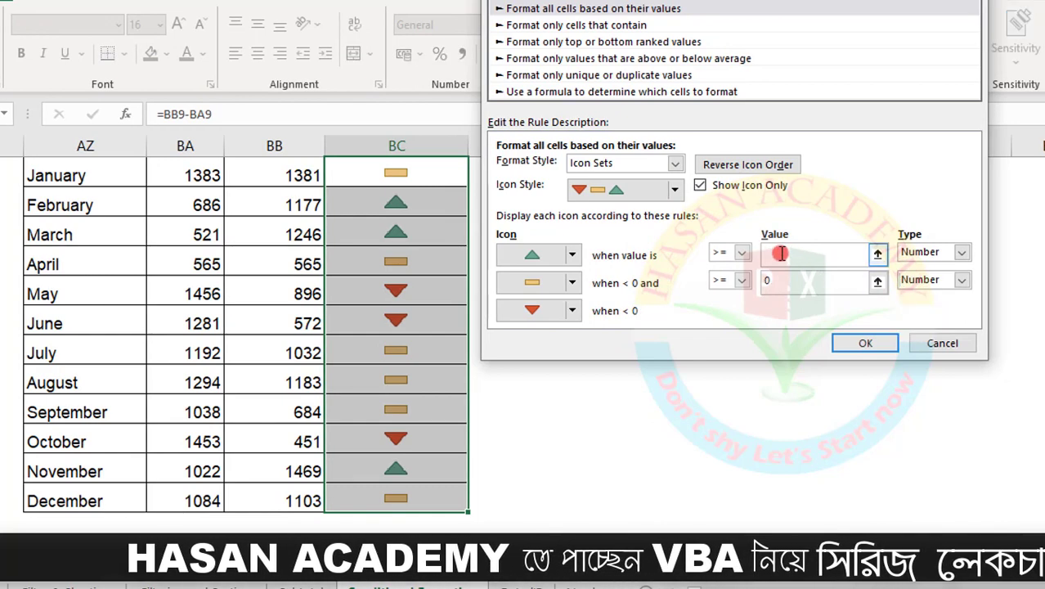
{"action": "type", "text": "1"}
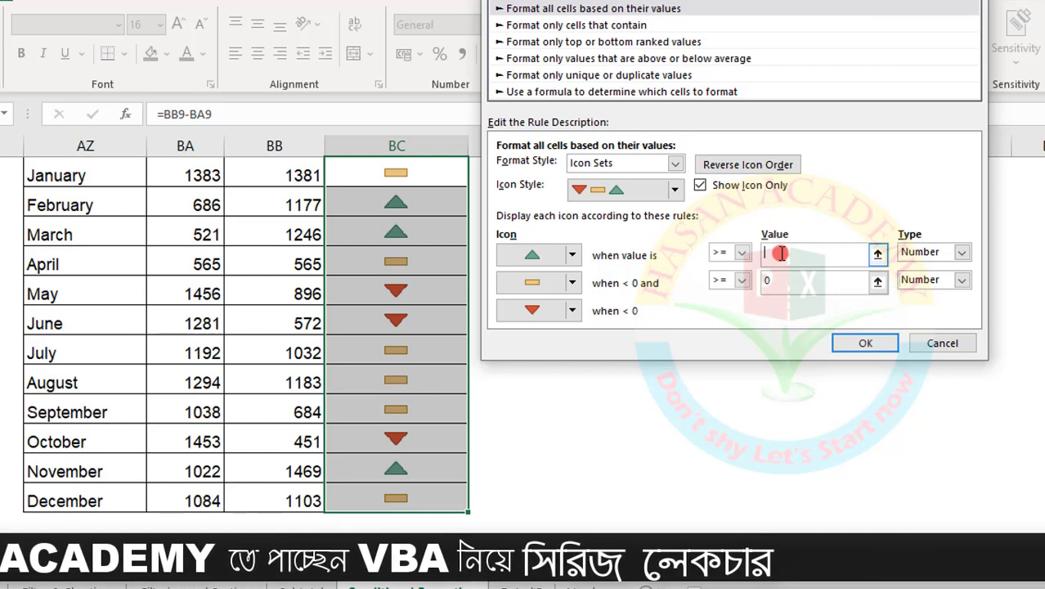
{"action": "key", "text": "BackSpace"}
{"action": "type", "text": ".0"}
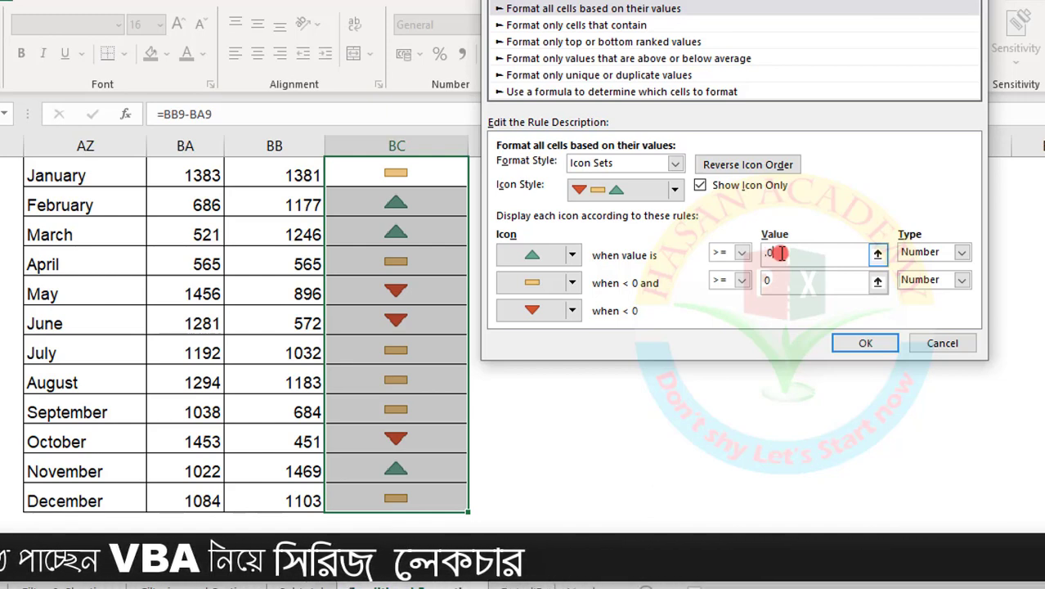
{"action": "key", "text": "BackSpace"}
{"action": "key", "text": "BackSpace"}
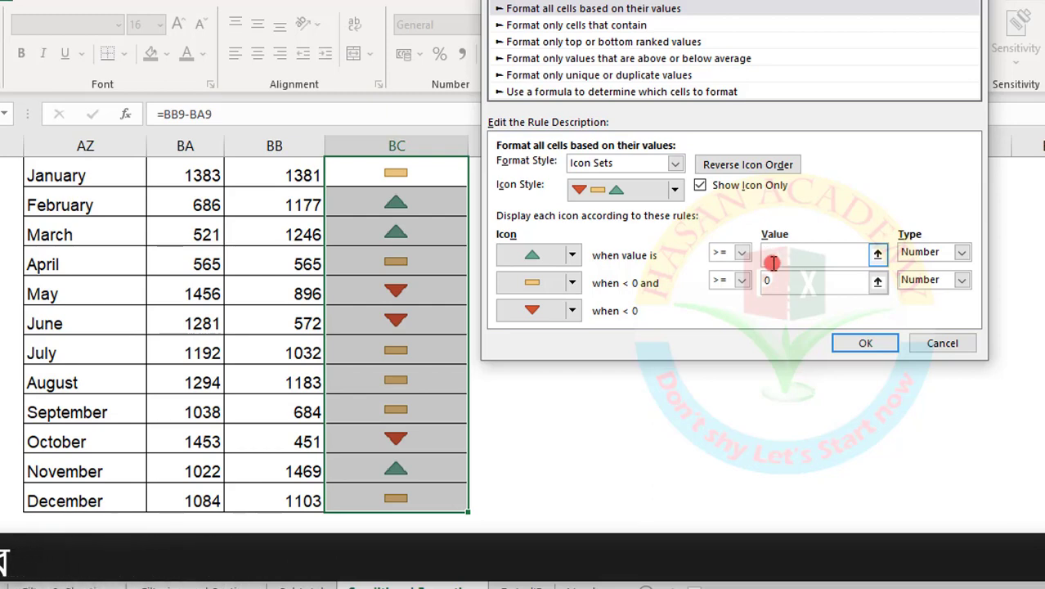
Set the green triangle to values > 0, leave the yellow dash at >= 0, and apply the edited rule
{"action": "left_click", "coordinate": [742, 254]}
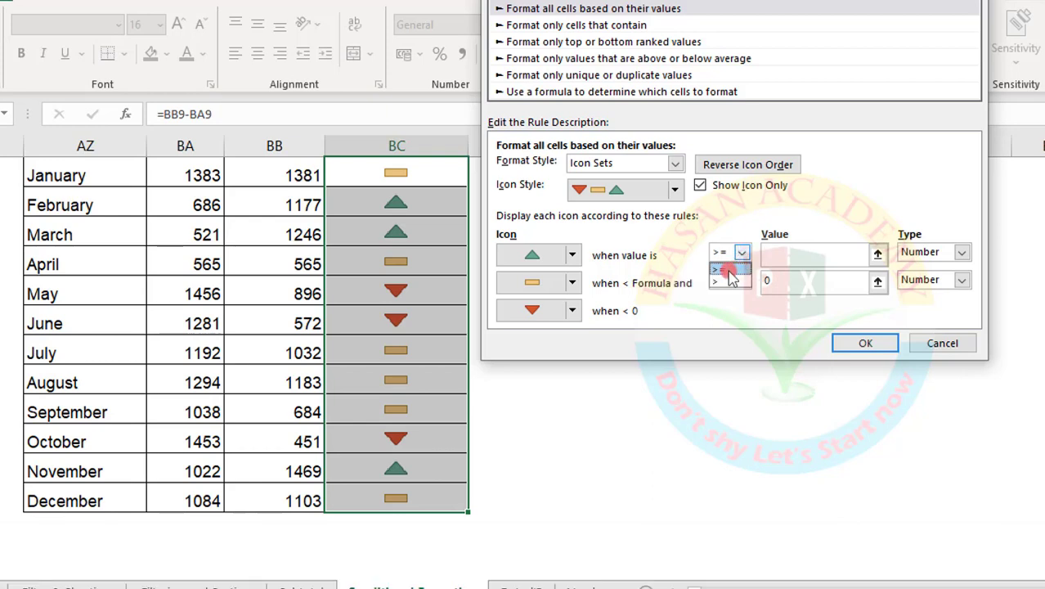
{"action": "left_click", "coordinate": [724, 280]}
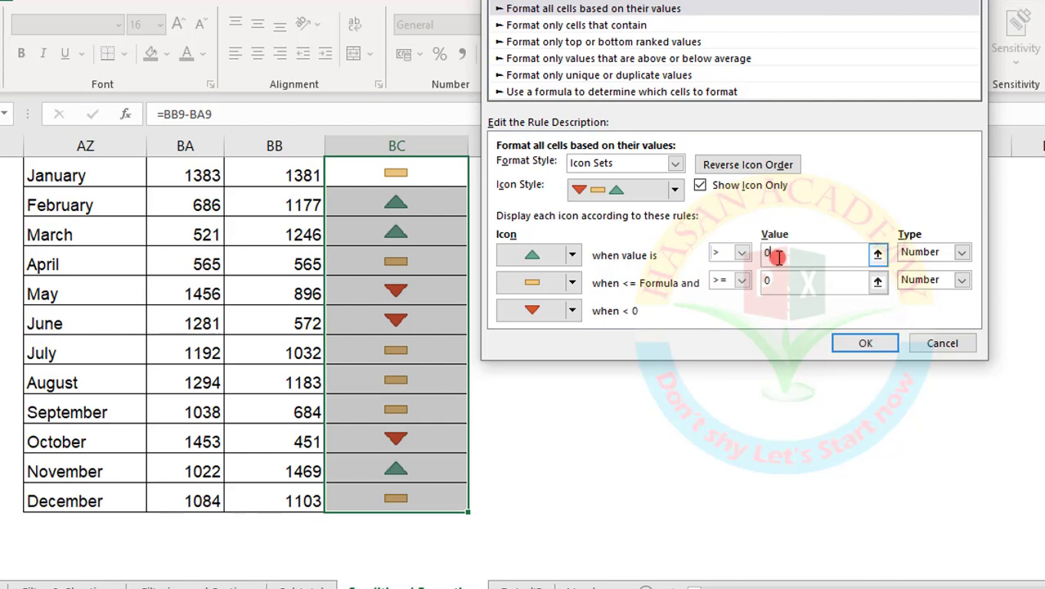
{"action": "left_click", "coordinate": [776, 281]}
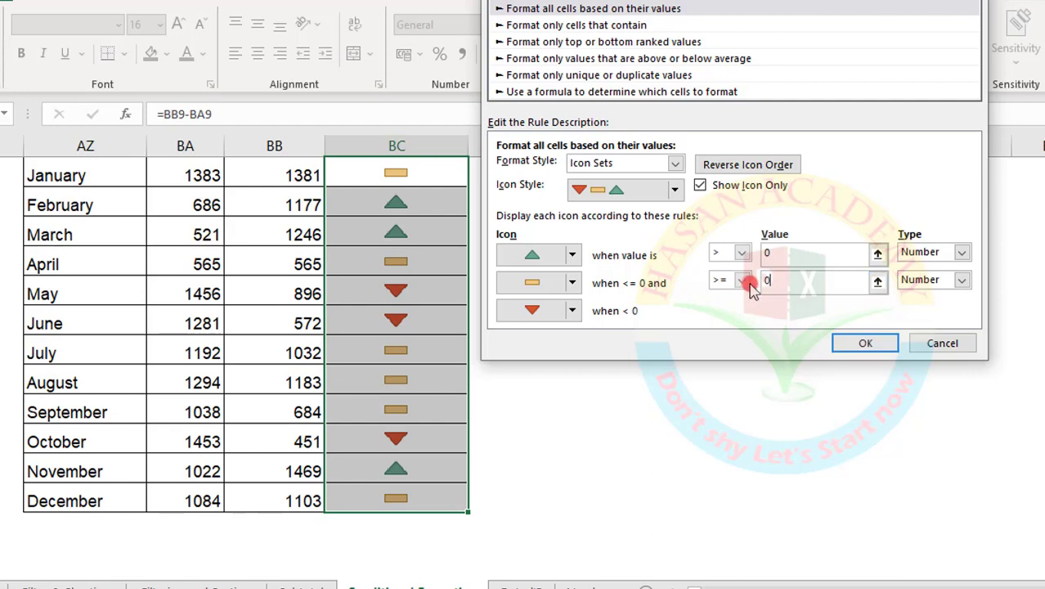
{"action": "left_click", "coordinate": [743, 280]}
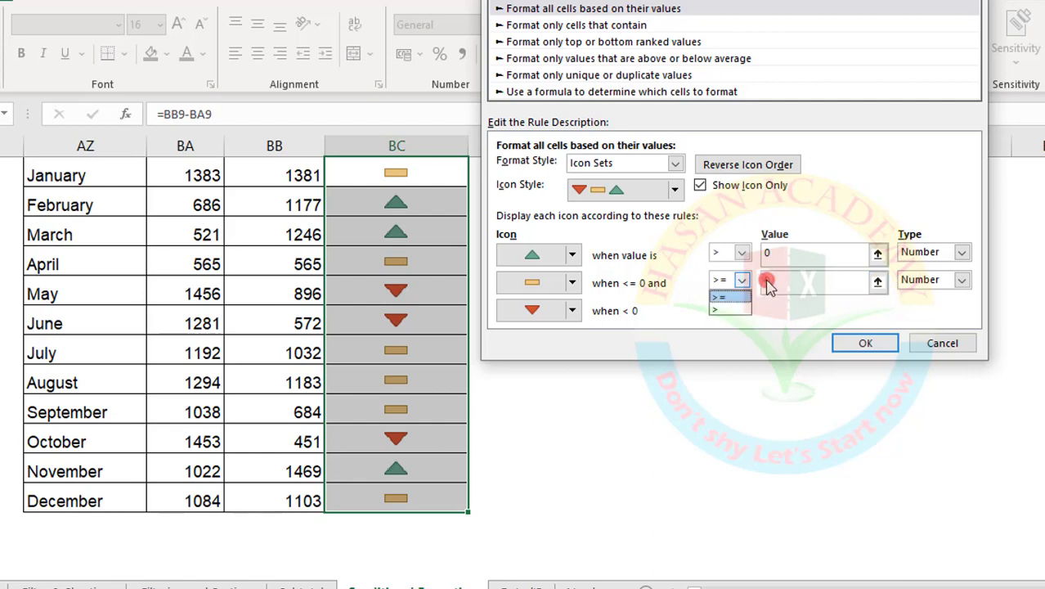
{"action": "left_click", "coordinate": [775, 281]}
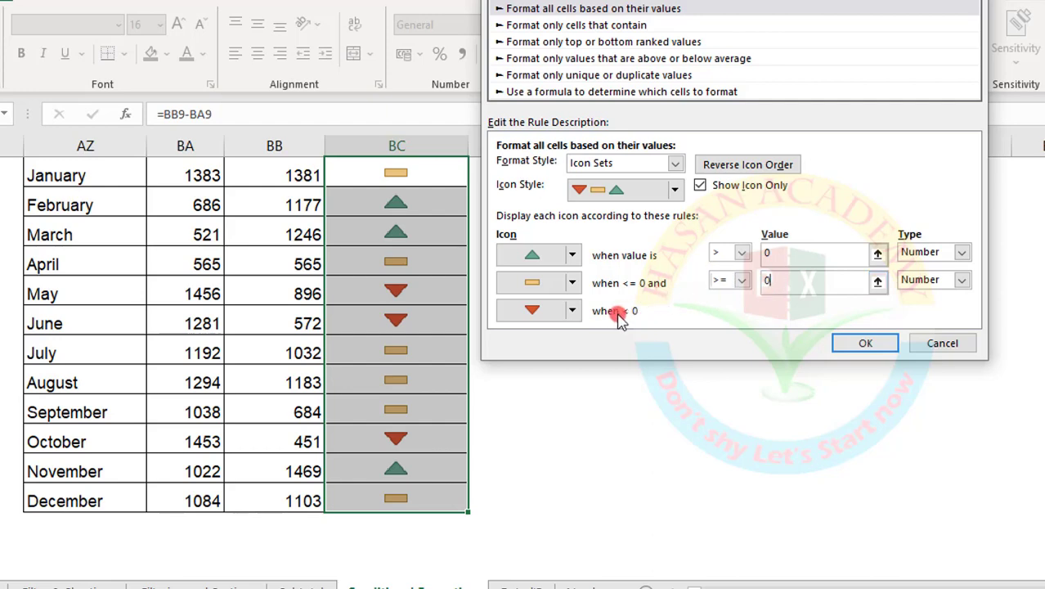
{"action": "left_click", "coordinate": [770, 252]}
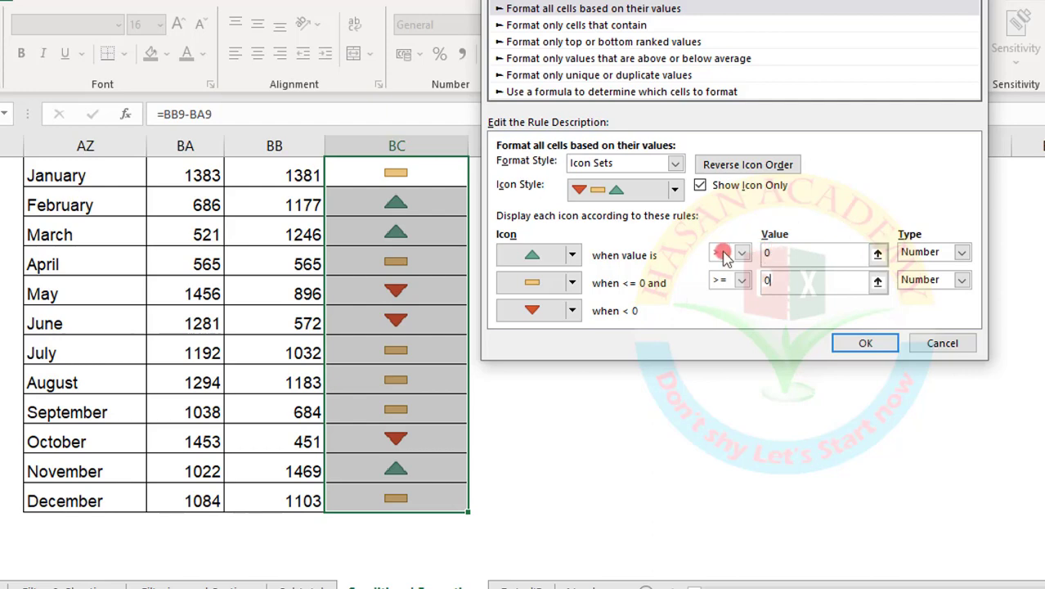
{"action": "left_click", "coordinate": [532, 256]}
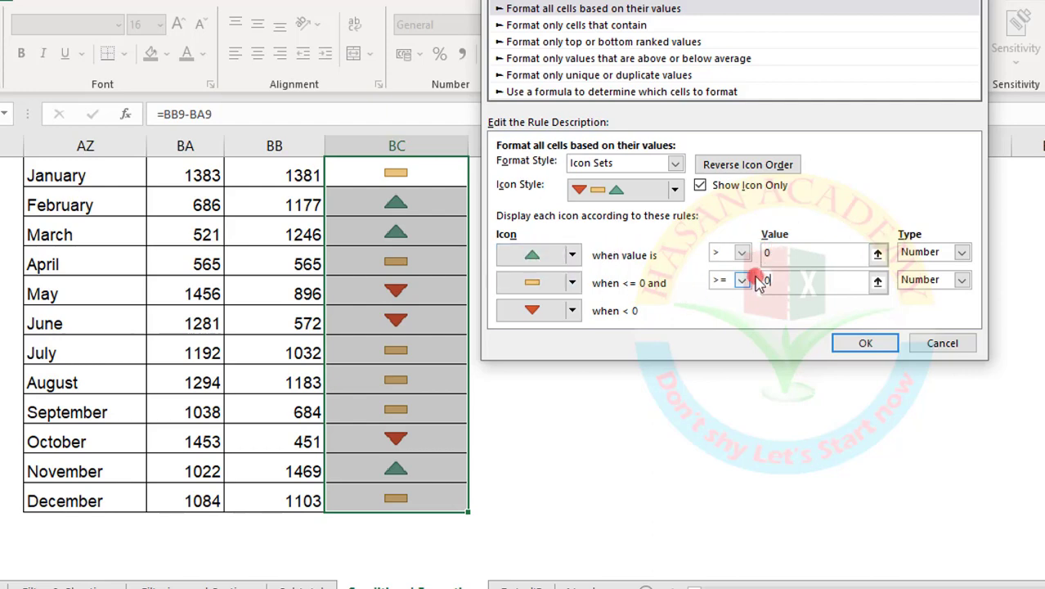
{"action": "left_click", "coordinate": [785, 279]}
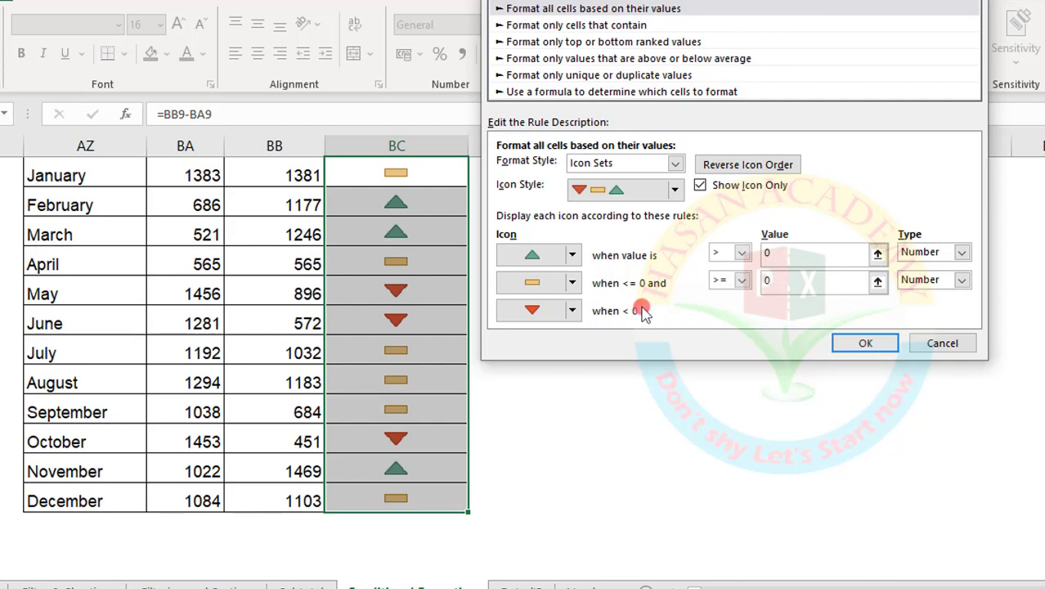
{"action": "left_click", "coordinate": [877, 344]}
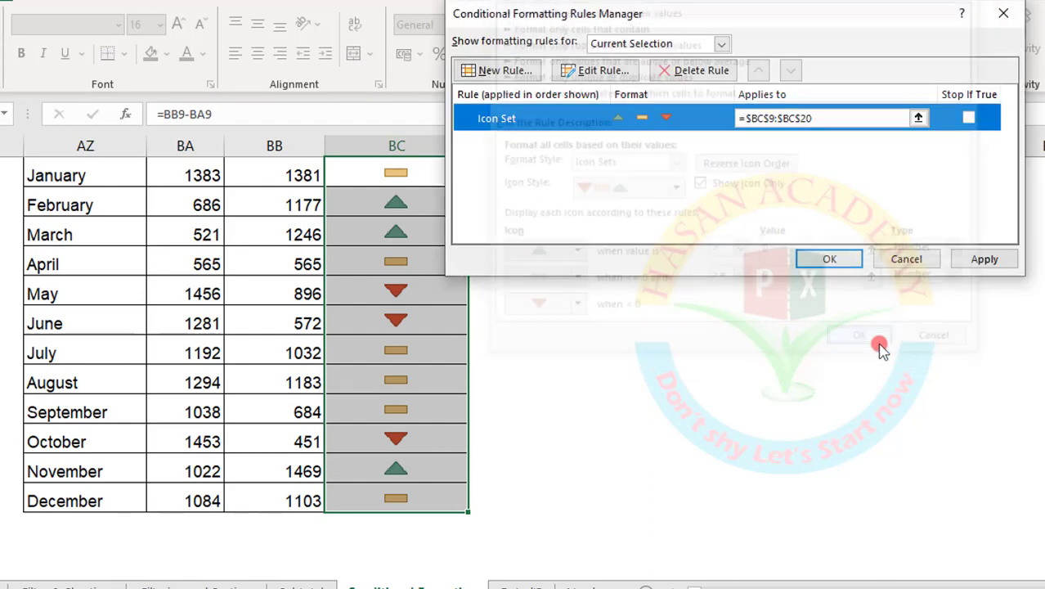
{"action": "left_click", "coordinate": [983, 273]}
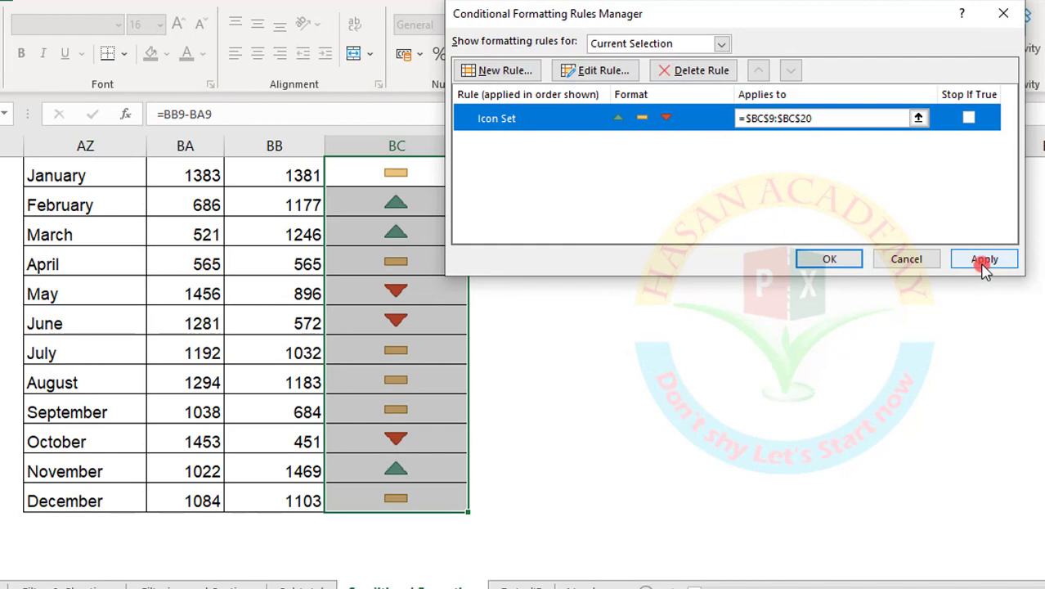
{"action": "left_click", "coordinate": [846, 269]}
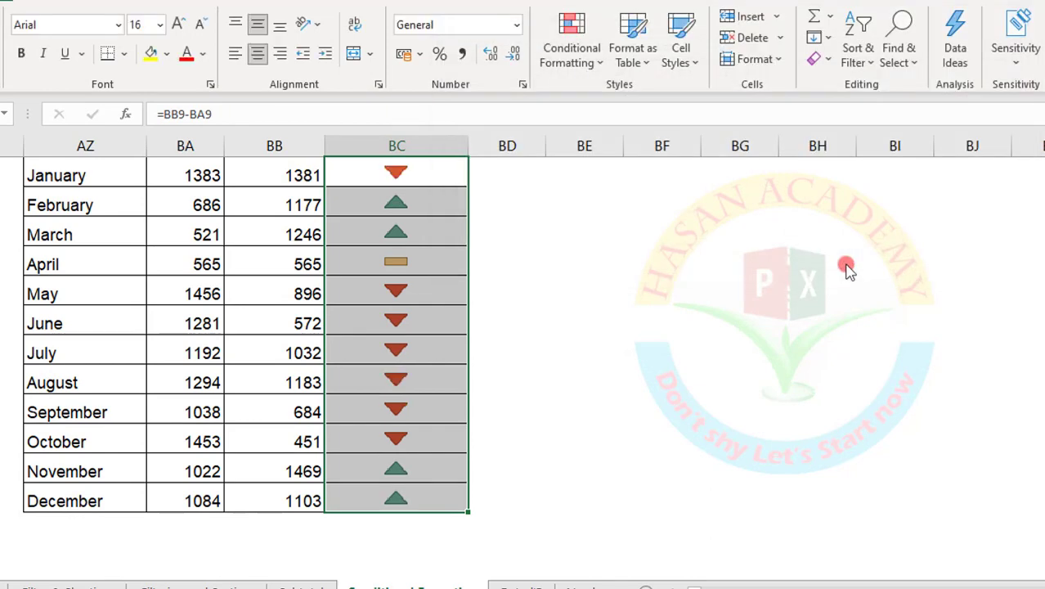
Compare the updated icons in the Formula column with the 2019 and 2020 values for January to April
{"action": "key", "text": "Down"}
{"action": "key", "text": "Down"}
{"action": "key", "text": "Up"}
{"action": "key", "text": "Up"}
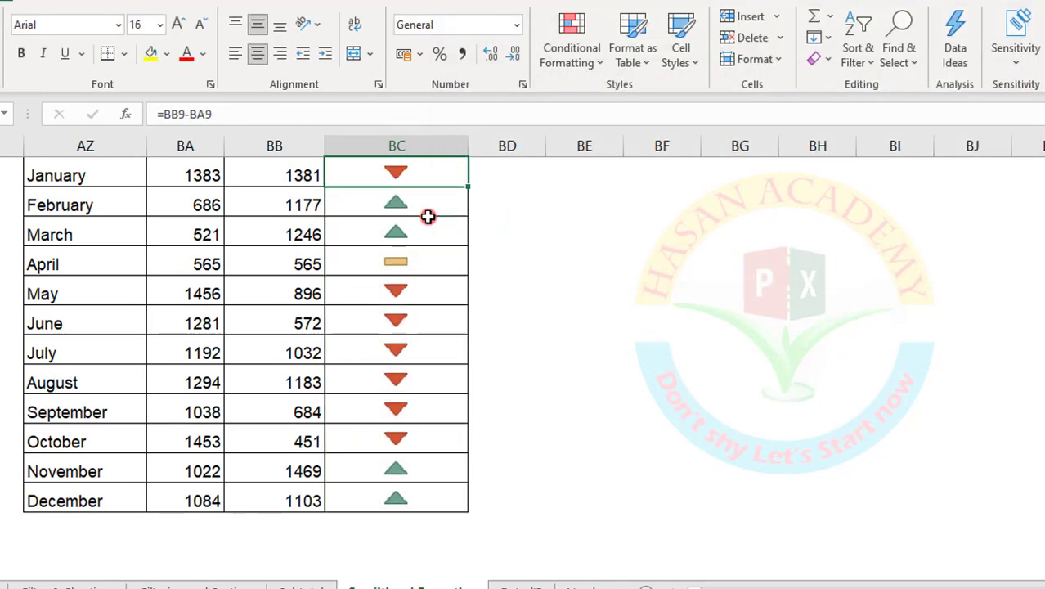
{"action": "key", "text": "Up"}
{"action": "key", "text": "Down"}
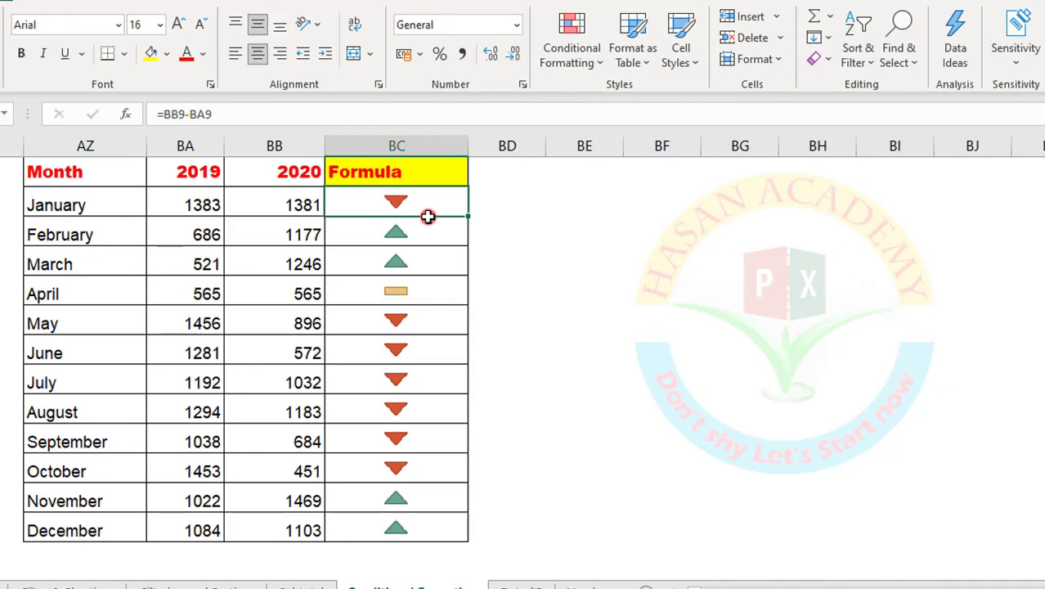
{"action": "key", "text": "Down"}
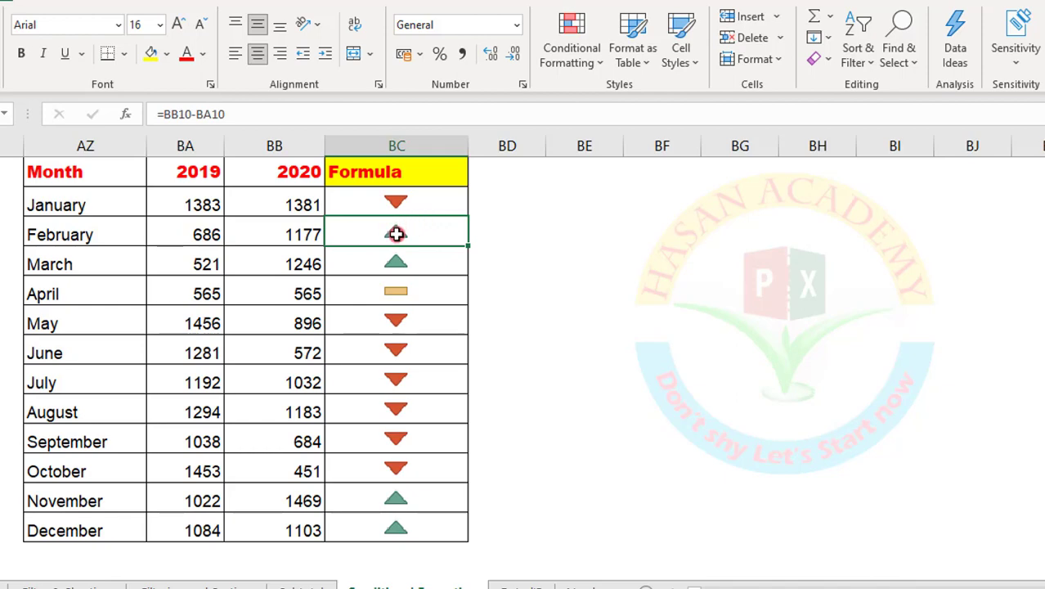
{"action": "key", "text": "Down"}
{"action": "key", "text": "Down"}
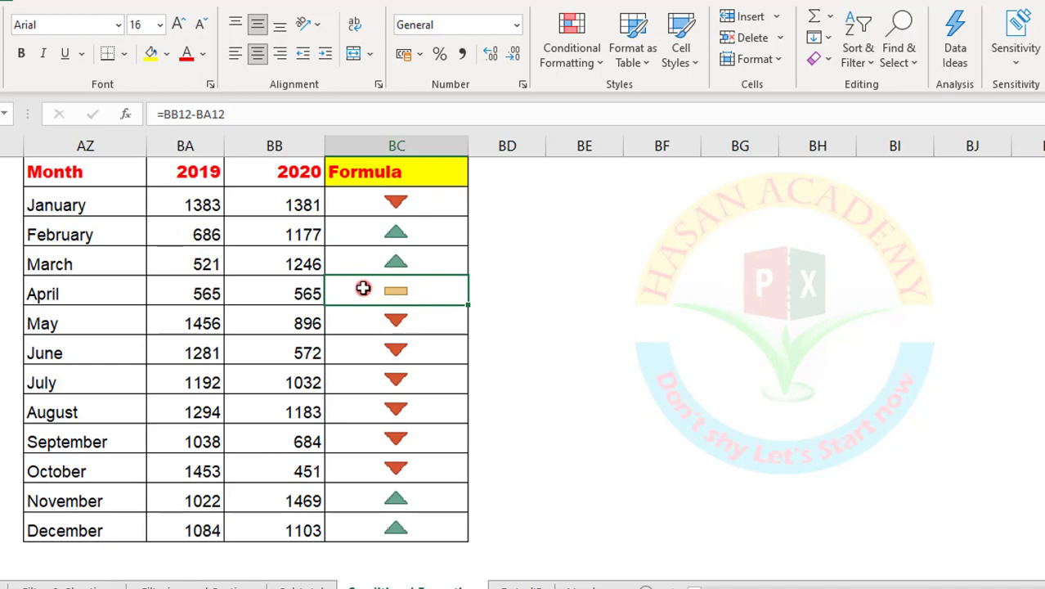
{"action": "key", "text": "Up"}
{"action": "key", "text": "Up"}
{"action": "key", "text": "Up"}
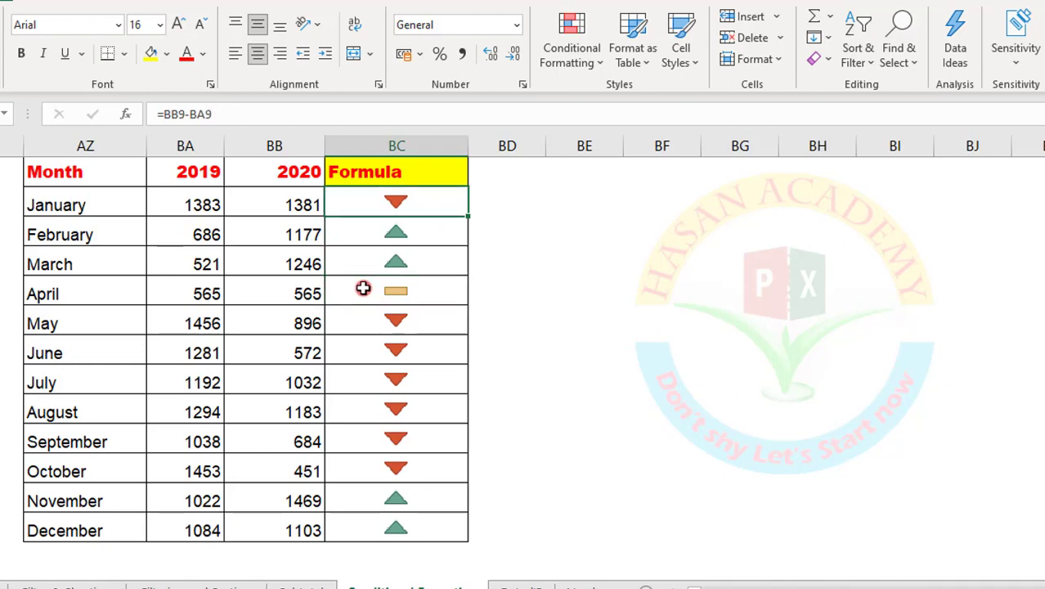
Change the icon style of the BC9:BC20 rule to red cross, yellow exclamation mark and green check, and apply it
{"action": "key", "text": "shift+Down"}
{"action": "key", "text": "shift+Down"}
{"action": "key", "text": "ctrl+shift+Down"}
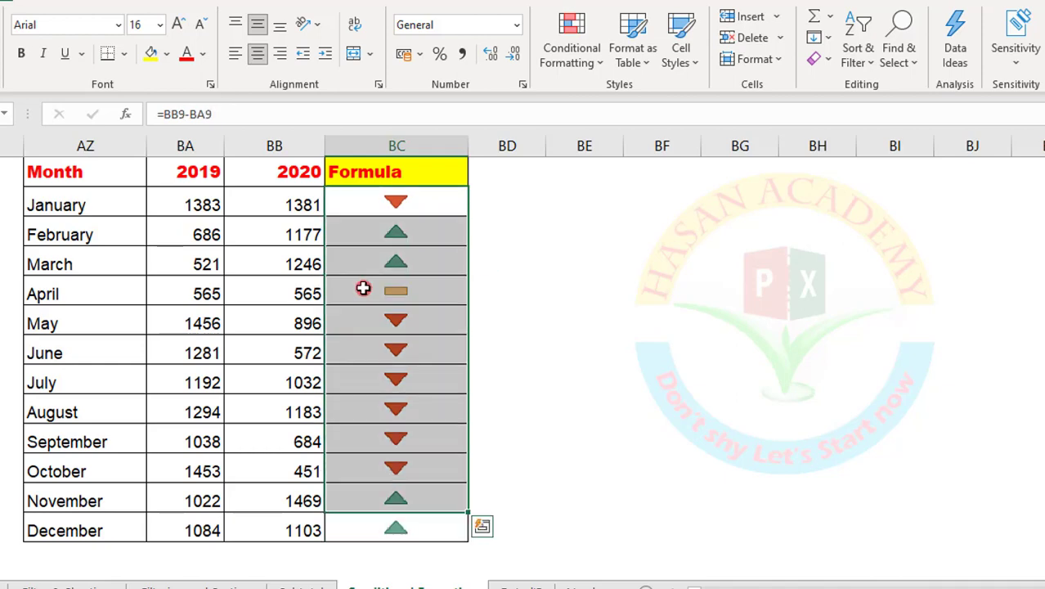
{"action": "left_click", "coordinate": [589, 45]}
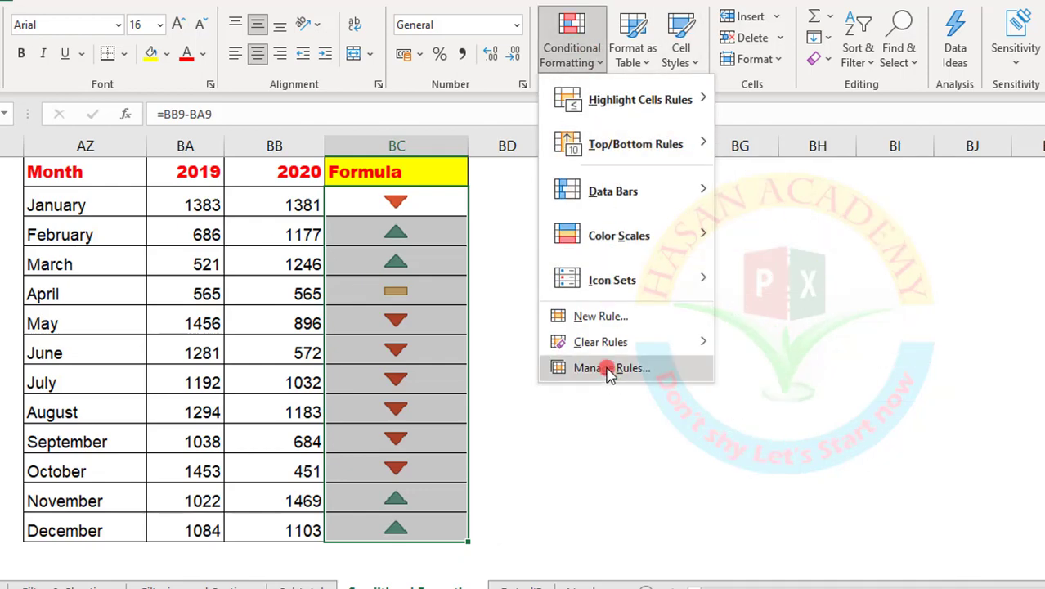
{"action": "left_click", "coordinate": [607, 369]}
{"action": "left_click", "coordinate": [611, 71]}
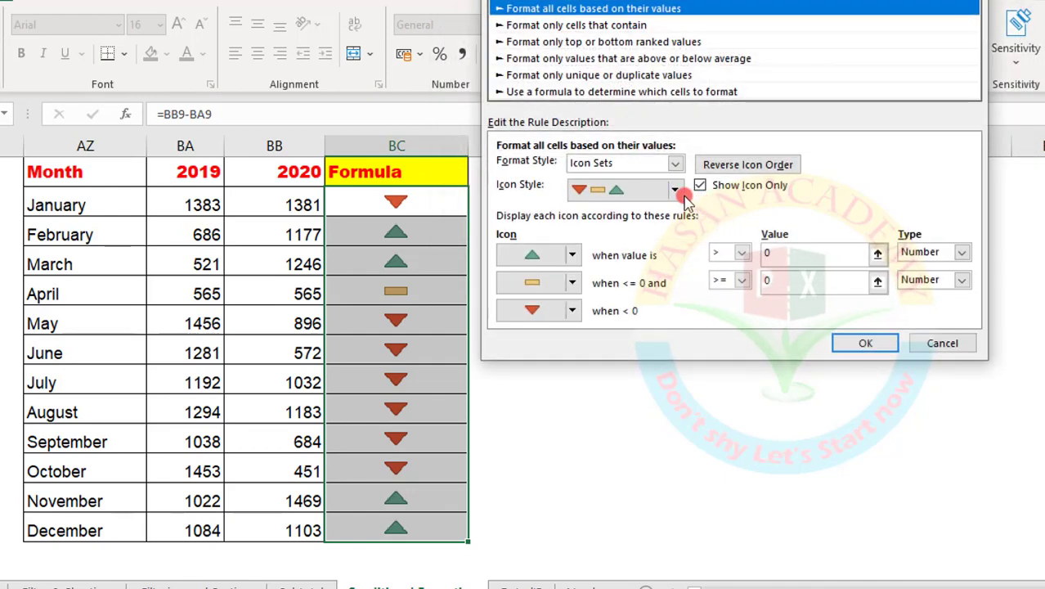
{"action": "left_click", "coordinate": [675, 191]}
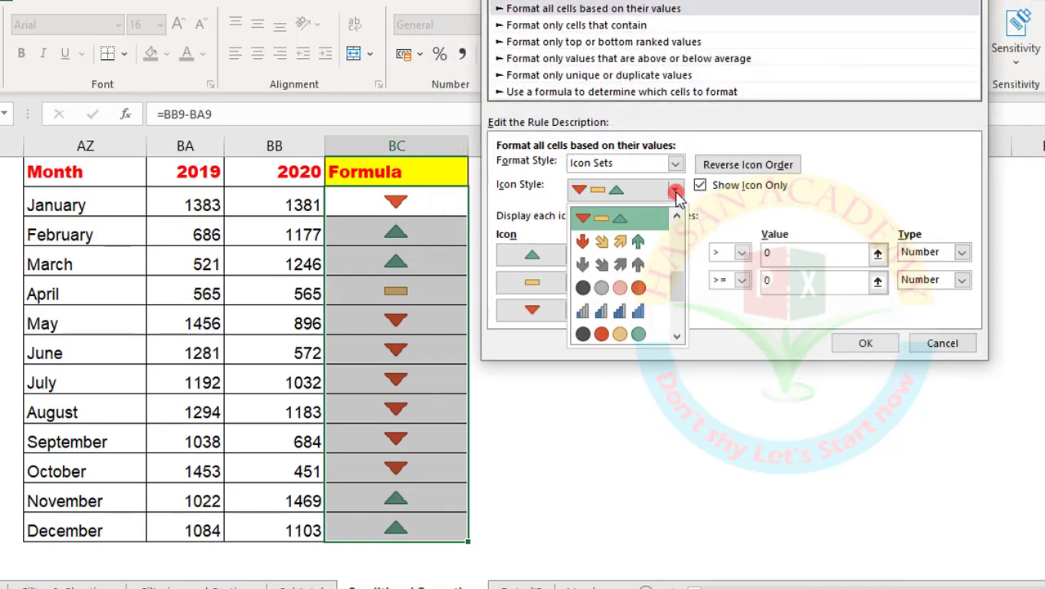
{"action": "left_click", "coordinate": [675, 273]}
{"action": "scroll", "coordinate": [675, 273], "scroll_direction": "down", "scroll_amount": 3}
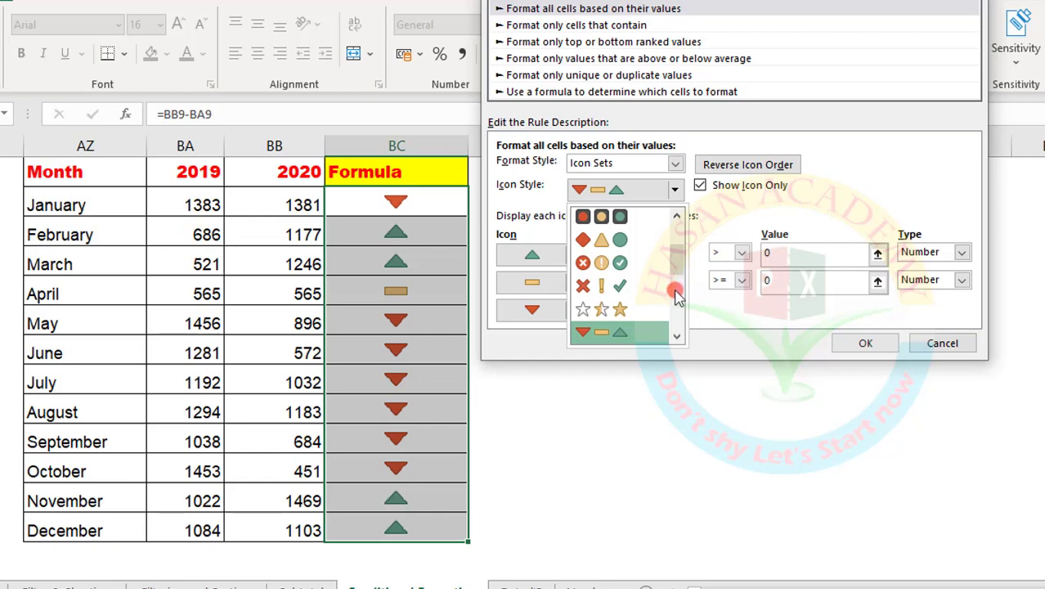
{"action": "left_click", "coordinate": [613, 283]}
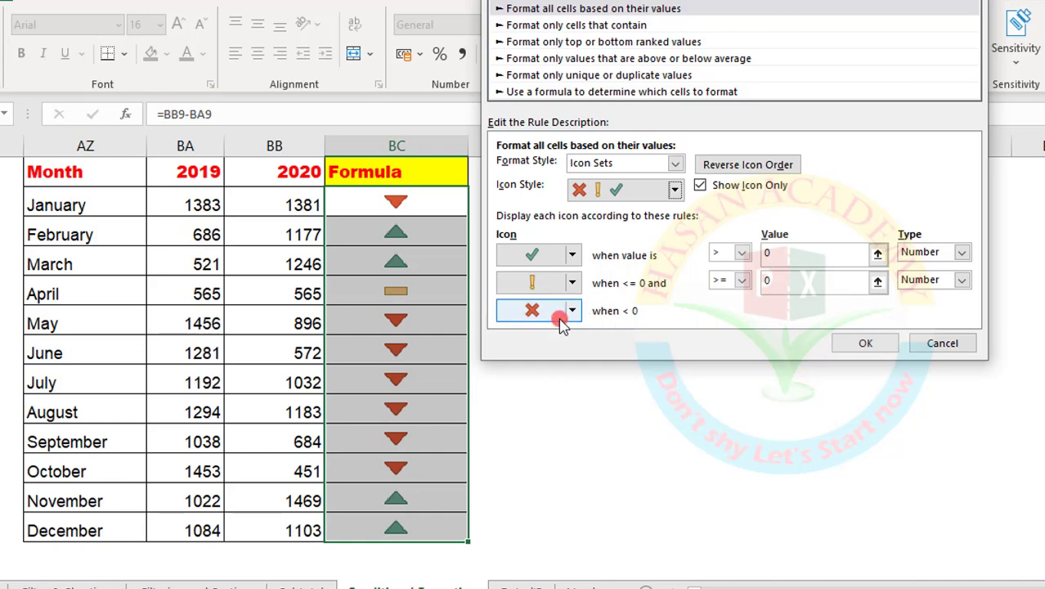
{"action": "left_click", "coordinate": [850, 343]}
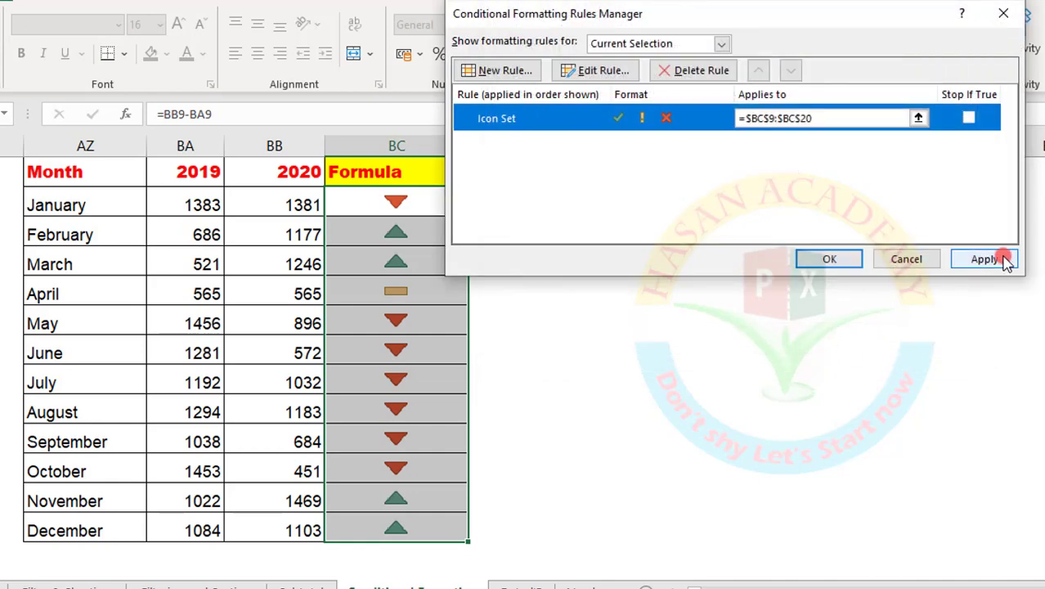
{"action": "left_click", "coordinate": [1005, 259]}
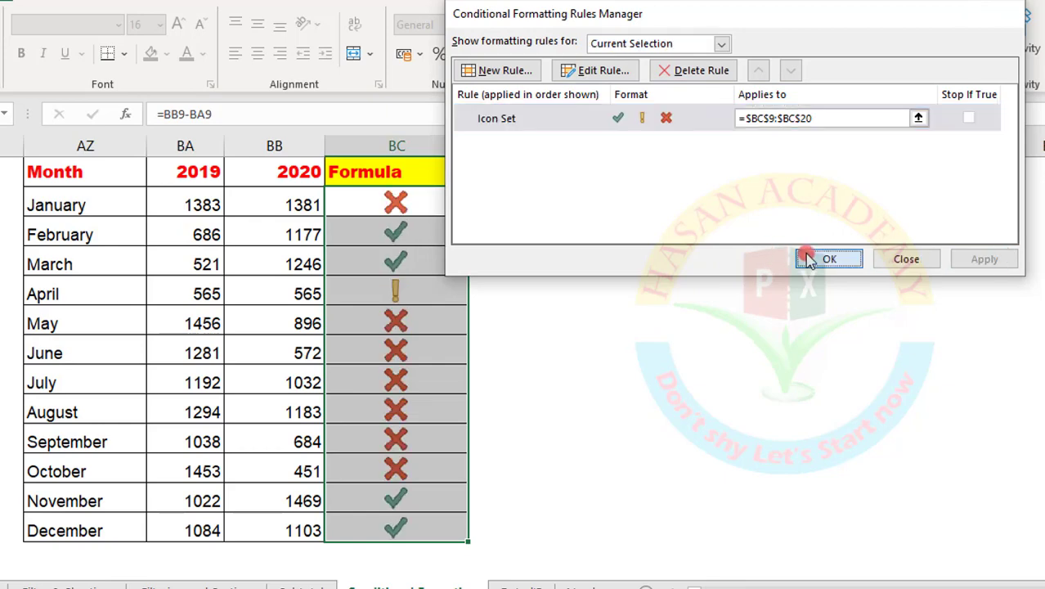
{"action": "left_click", "coordinate": [798, 259]}
{"action": "left_click", "coordinate": [520, 213]}
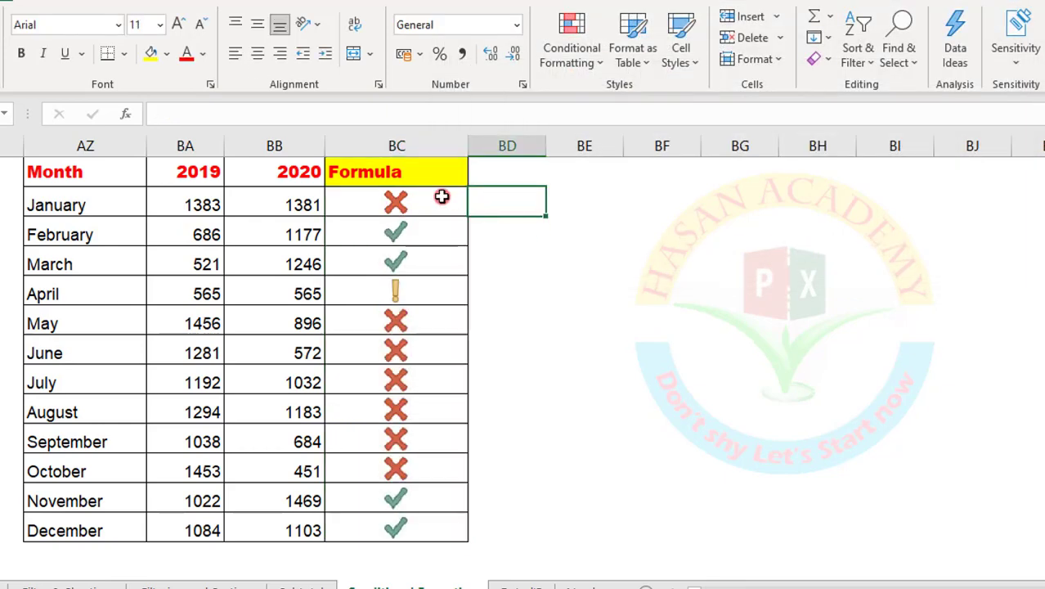